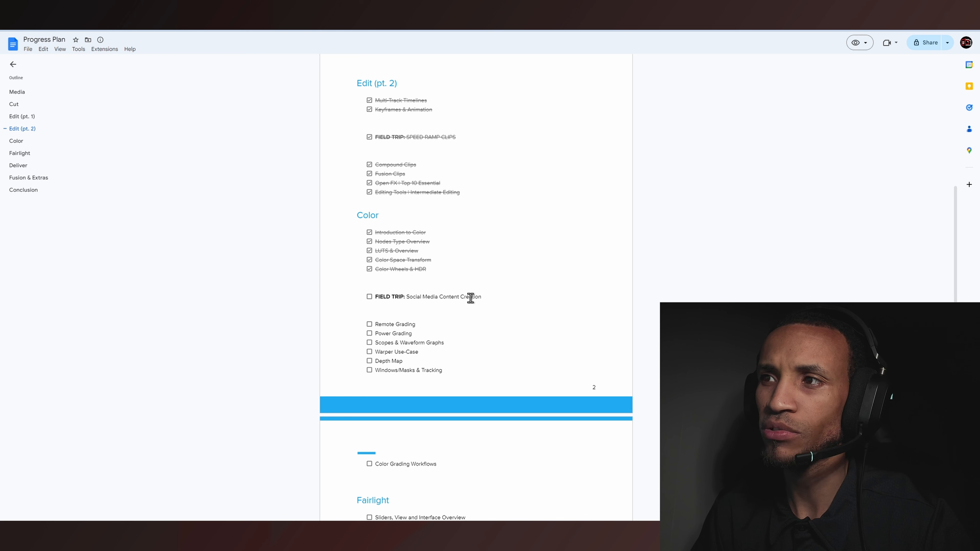
pyautogui.moveTo(482, 296); pyautogui.dragTo(408, 301)
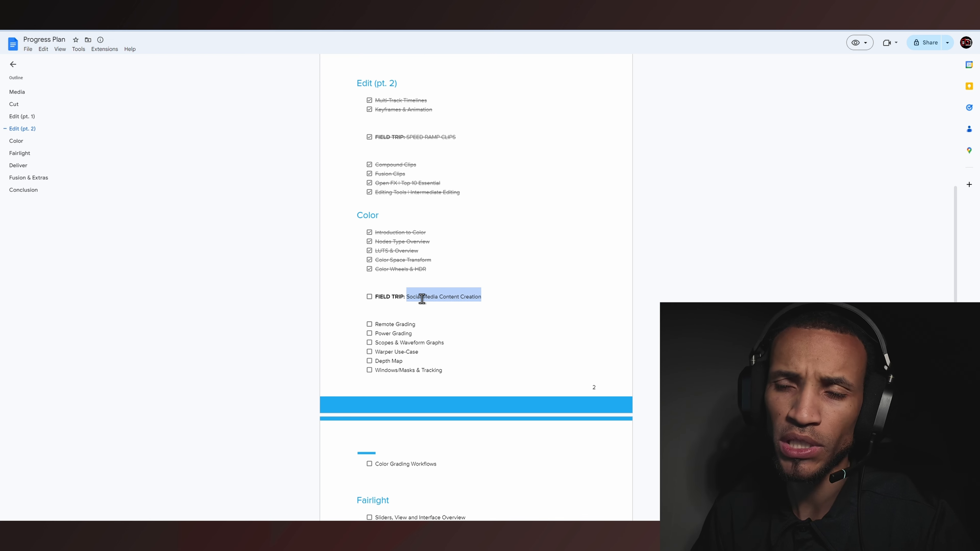
pyautogui.click(431, 298)
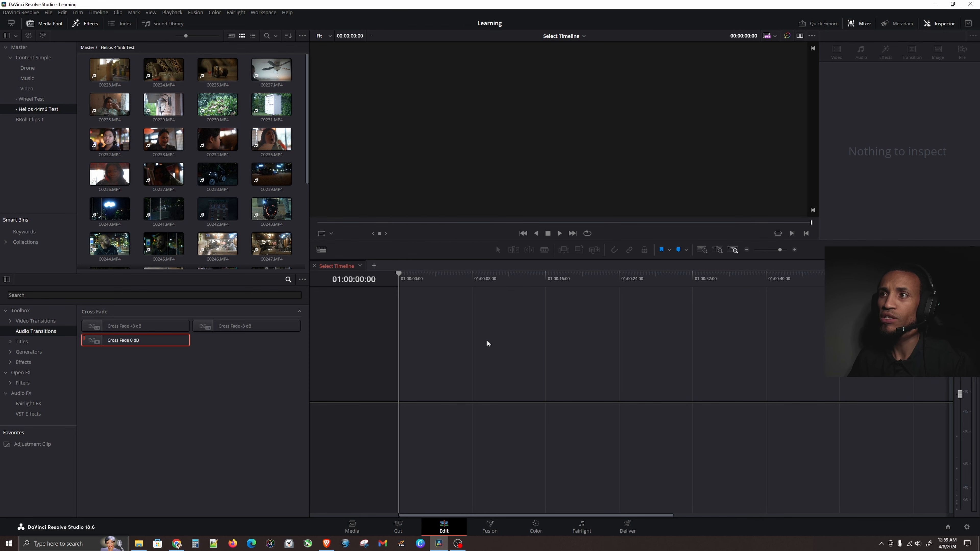
# Step: Start a new timeline in the Helios 44m6 Test bin with custom instead of project settings, and name it "Social Media Stuff"
pyautogui.rightClick(137, 122)
pyautogui.click(127, 124)
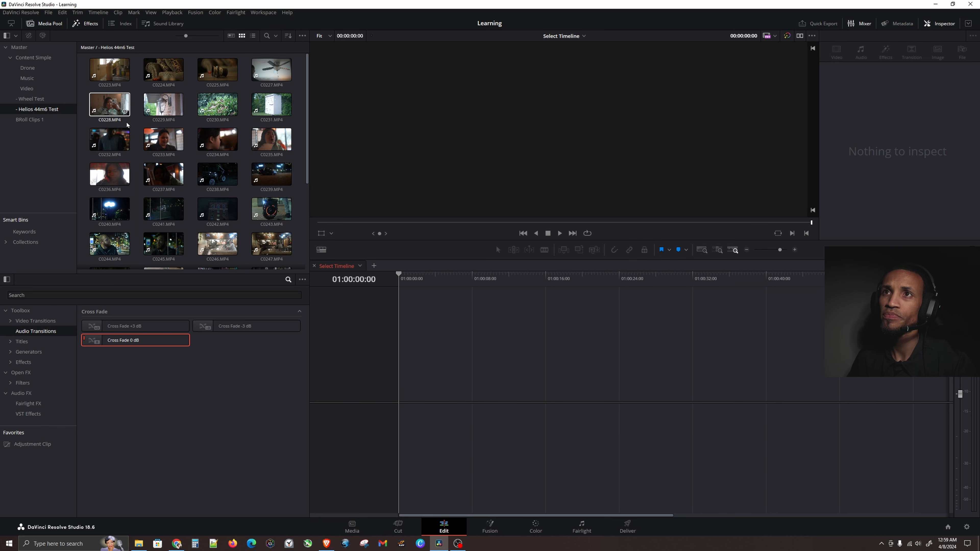
pyautogui.rightClick(135, 121)
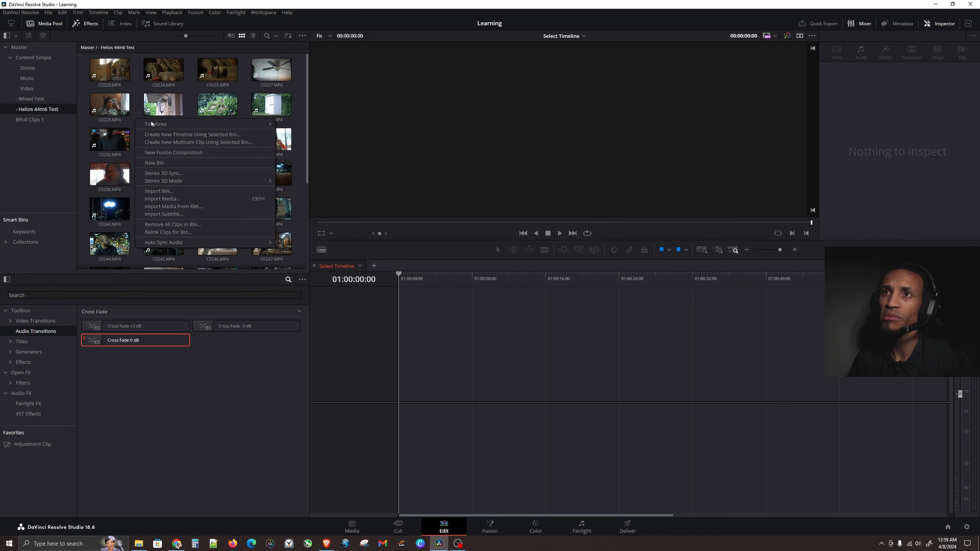
pyautogui.moveTo(168, 124)
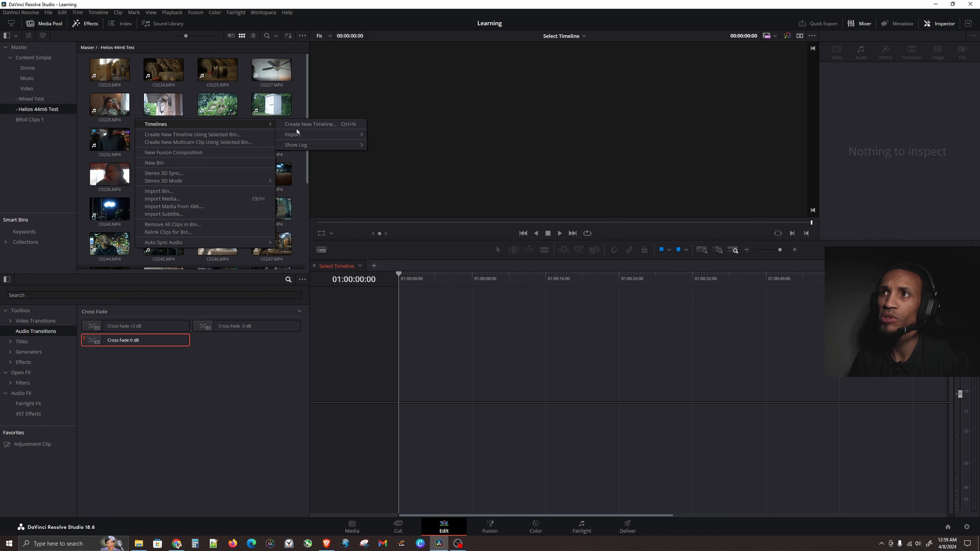
pyautogui.click(315, 125)
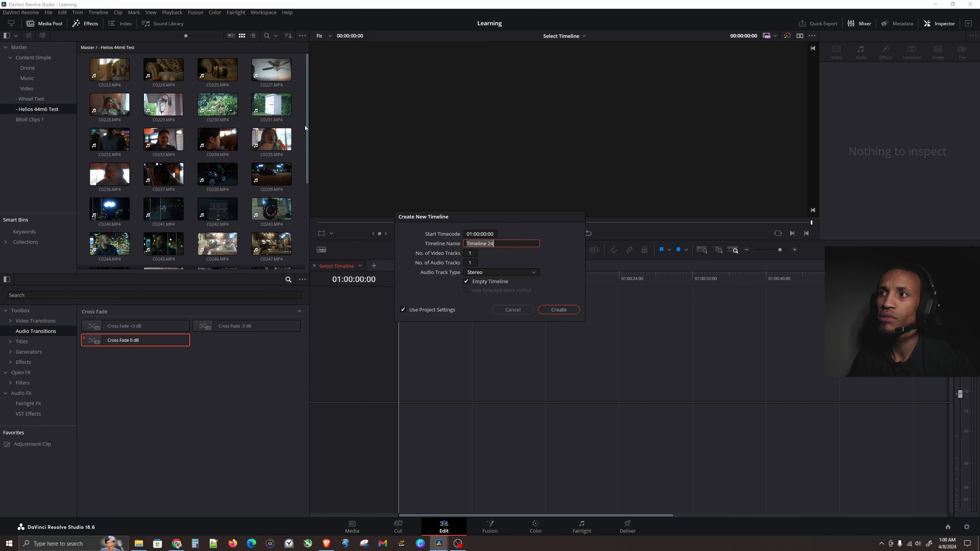
pyautogui.click(435, 311)
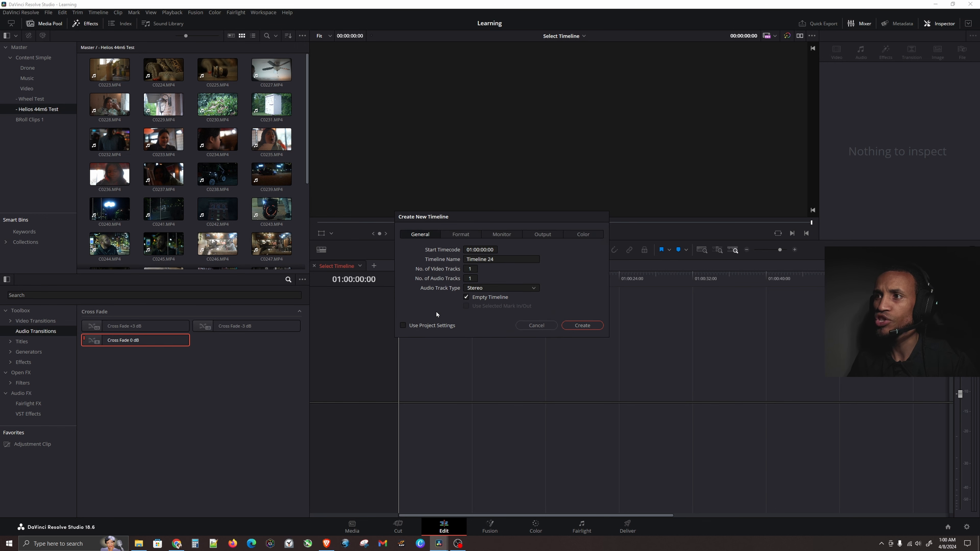
pyautogui.tripleClick(508, 261)
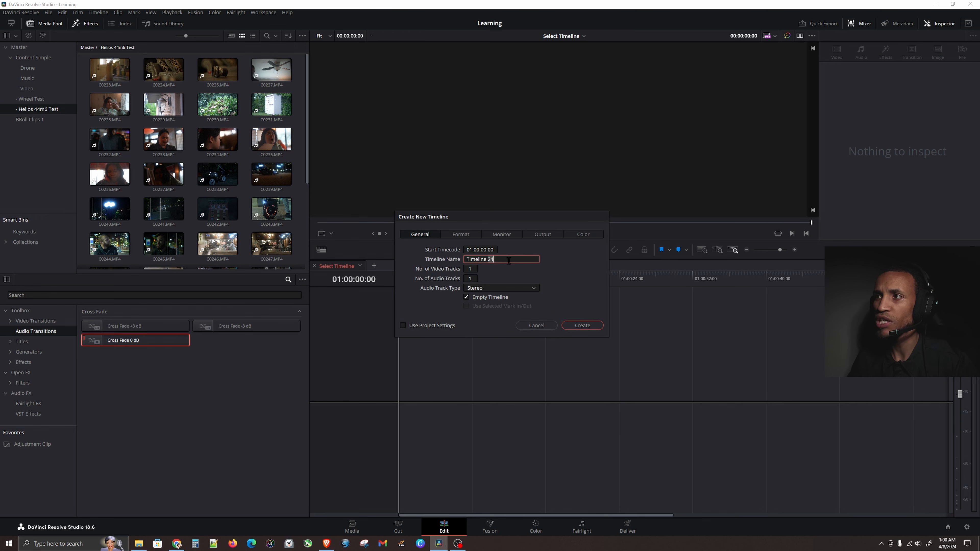
pyautogui.write('Social Media Stuff')
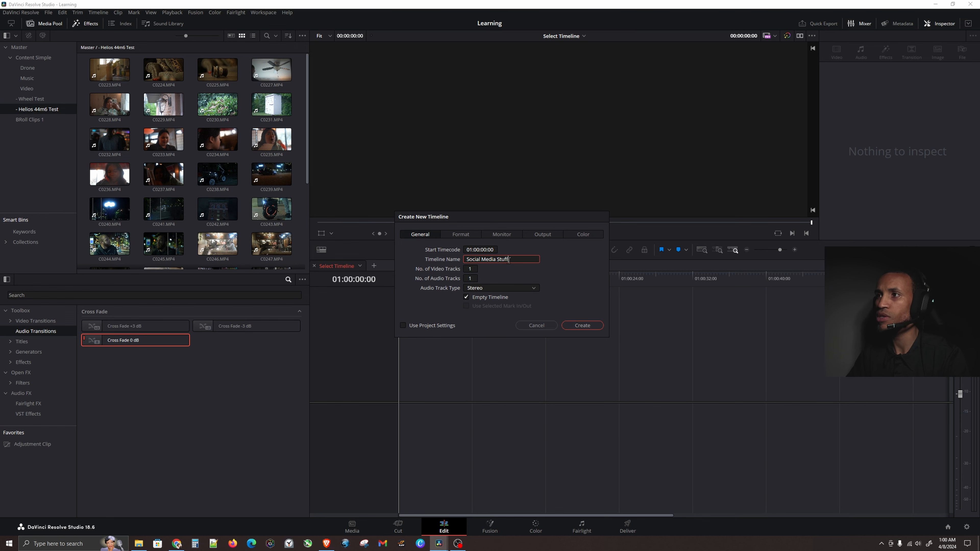
# Step: Set the timeline format to vertical resolution, 2160 x 3840 Ultra HD, and create the timeline
pyautogui.click(466, 234)
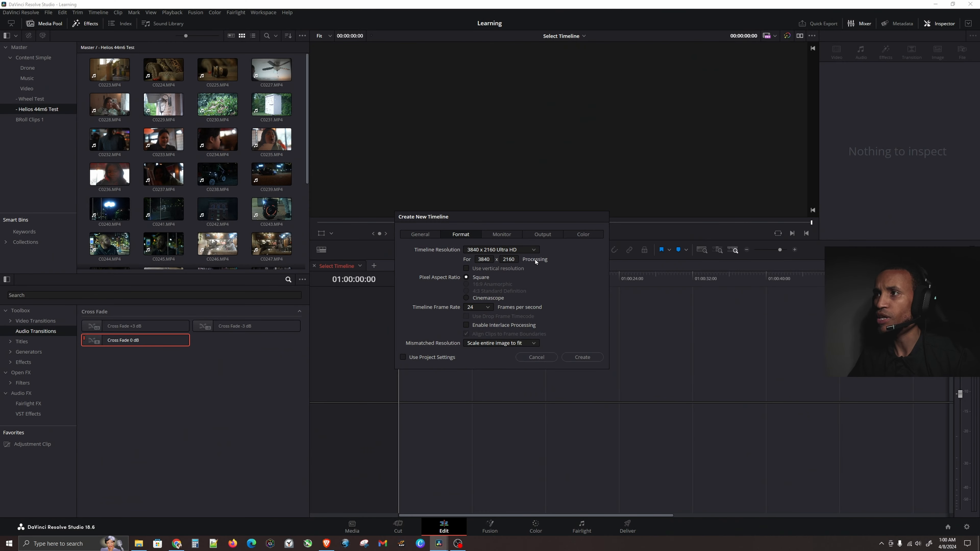
pyautogui.click(484, 259)
pyautogui.click(466, 269)
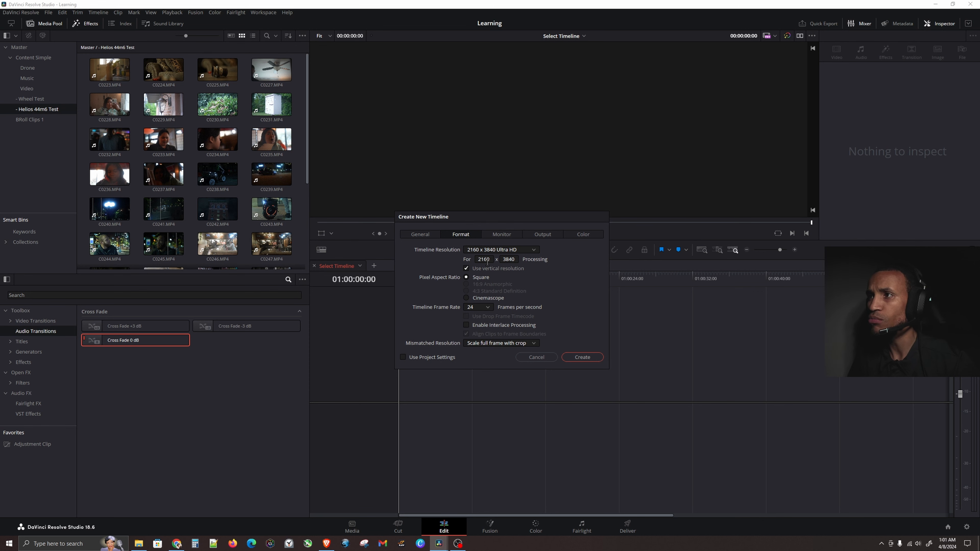
pyautogui.click(583, 361)
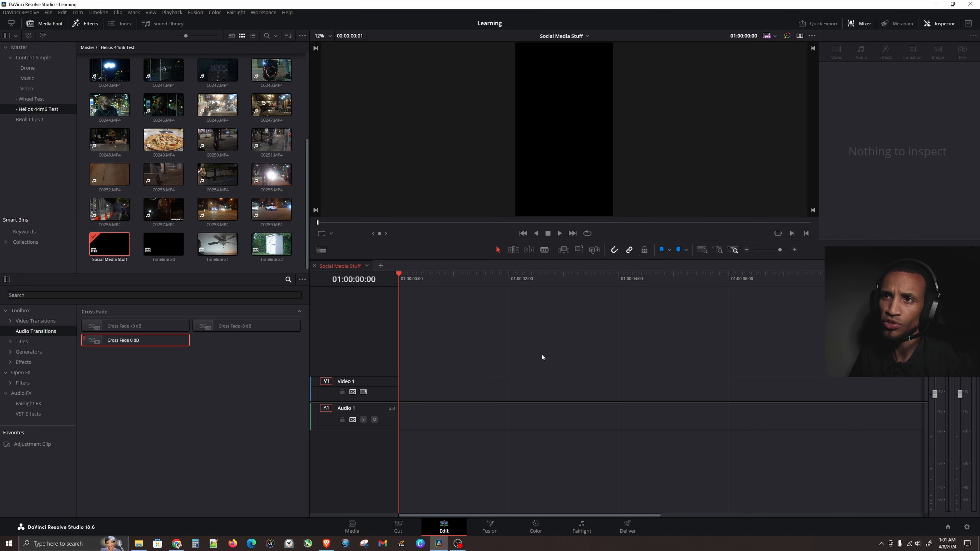
# Step: Locate the Social Media Stuff timeline in the media pool
pyautogui.rightClick(356, 266)
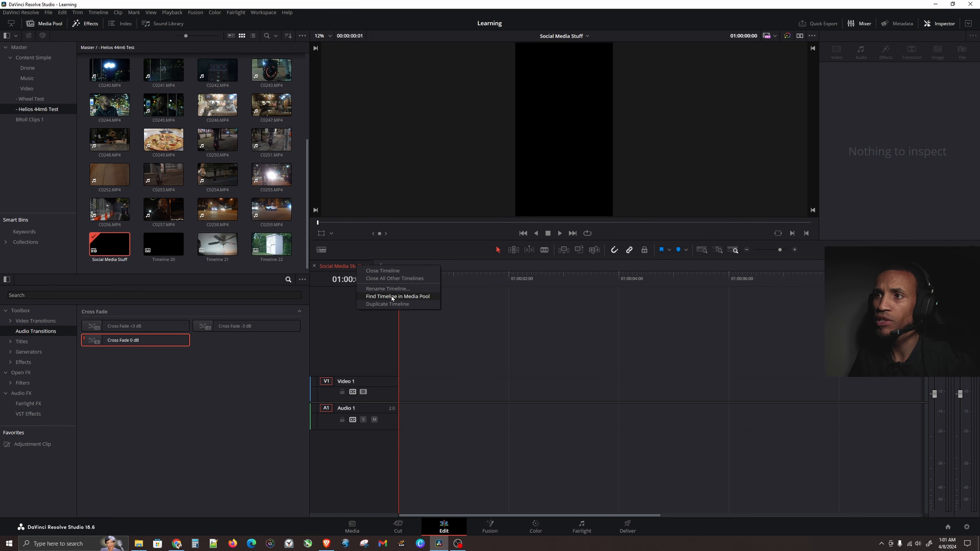
pyautogui.click(330, 266)
pyautogui.rightClick(330, 267)
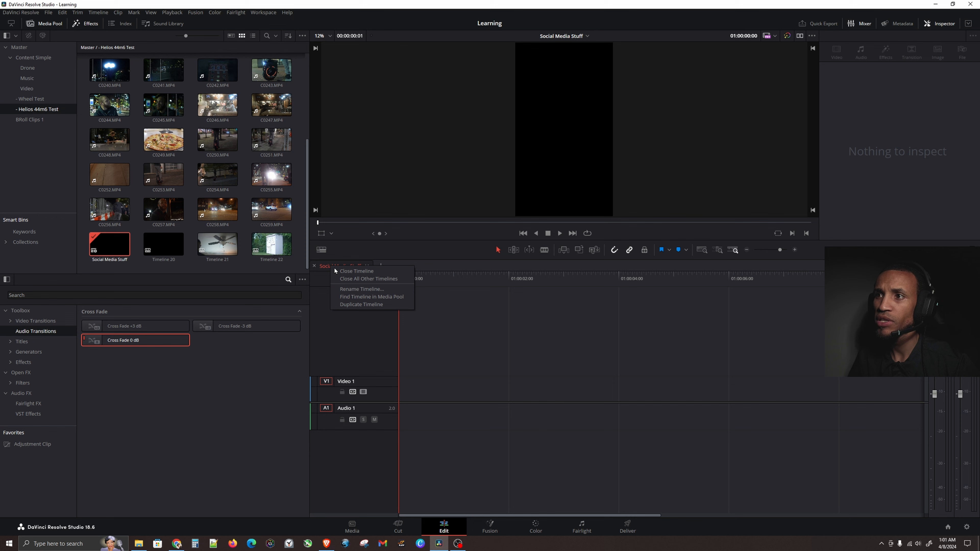
pyautogui.click(369, 296)
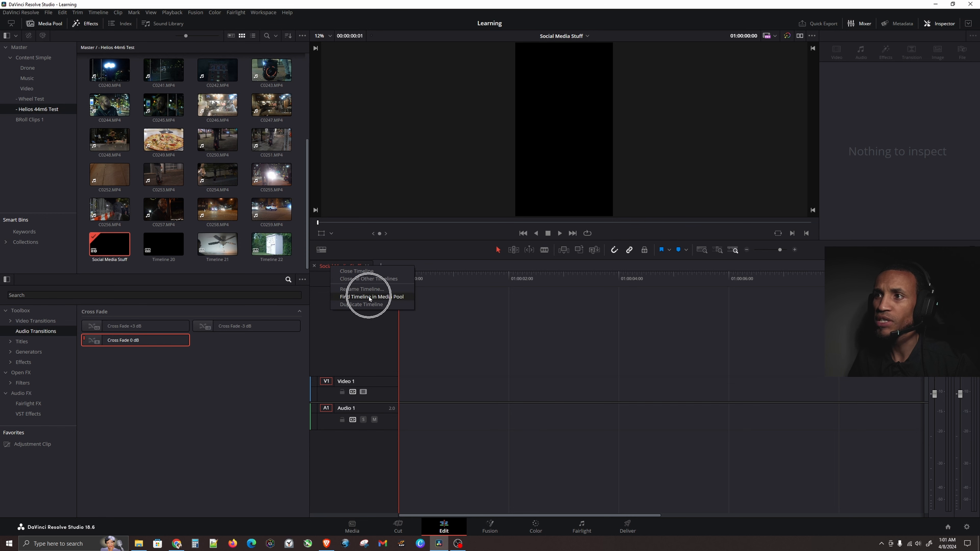
# Step: Examine the vertical resolution choices in the Social Media Stuff timeline's settings, then cancel the dialog
pyautogui.rightClick(122, 243)
pyautogui.moveTo(270, 247)
pyautogui.click(322, 248)
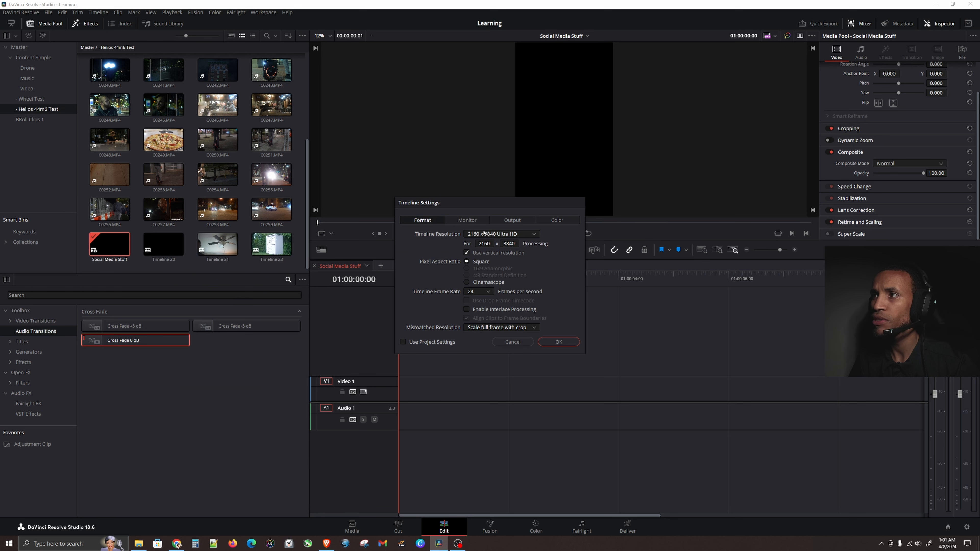
pyautogui.click(491, 235)
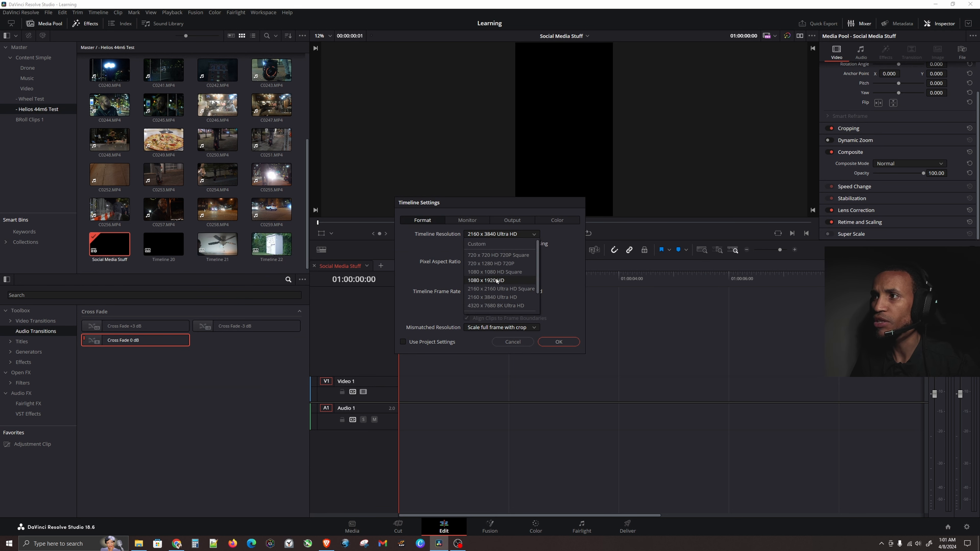
pyautogui.click(485, 280)
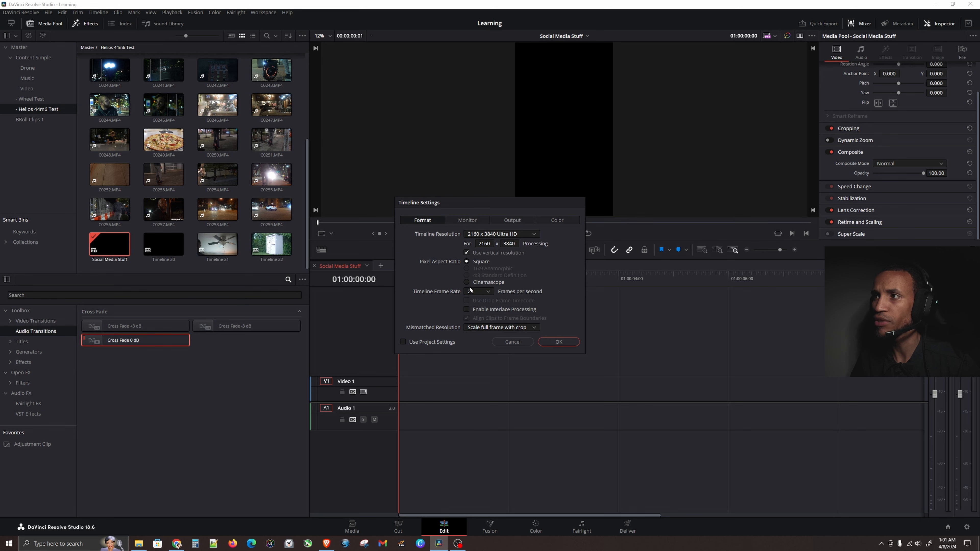
pyautogui.click(513, 342)
pyautogui.click(465, 353)
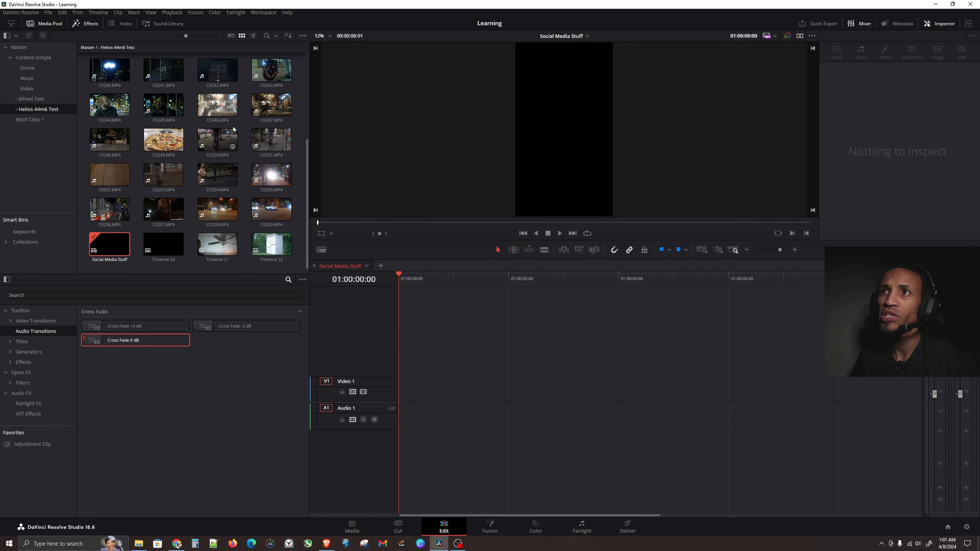
# Step: Place C0231.MP4 on Video 1 without its audio, starting at the beginning of the timeline
pyautogui.click(230, 109)
pyautogui.scroll(4, 231, 112)
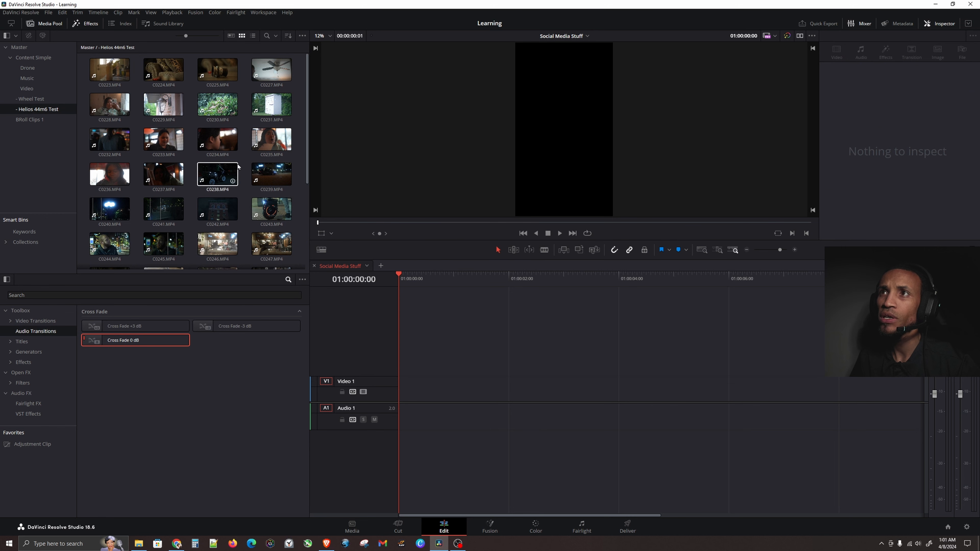
pyautogui.moveTo(277, 101); pyautogui.dragTo(418, 389)
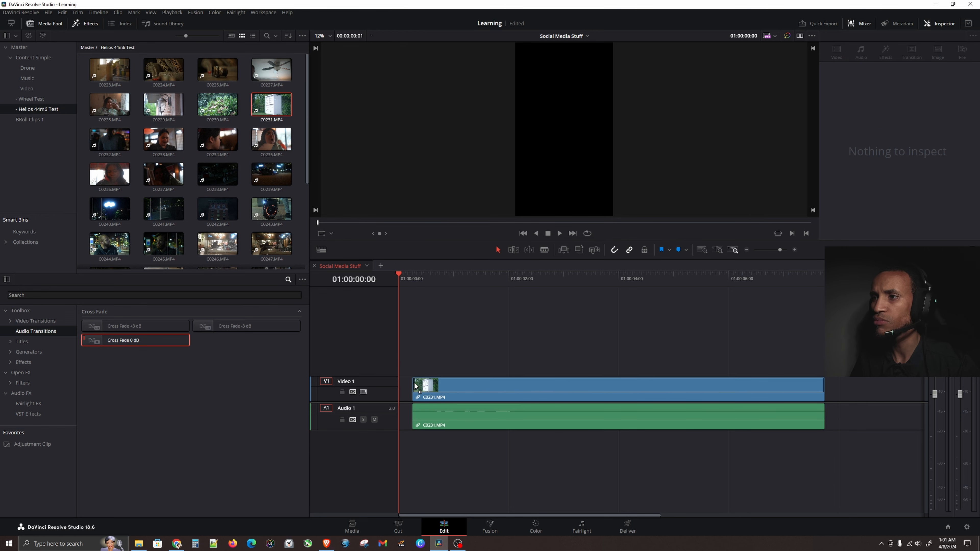
pyautogui.click(480, 421)
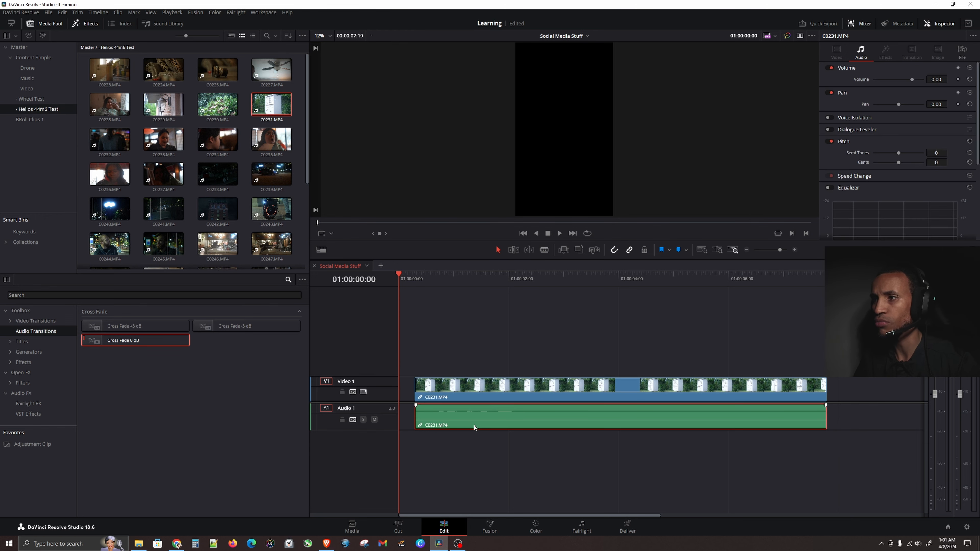
pyautogui.press('Delete')
pyautogui.moveTo(479, 402); pyautogui.dragTo(464, 401)
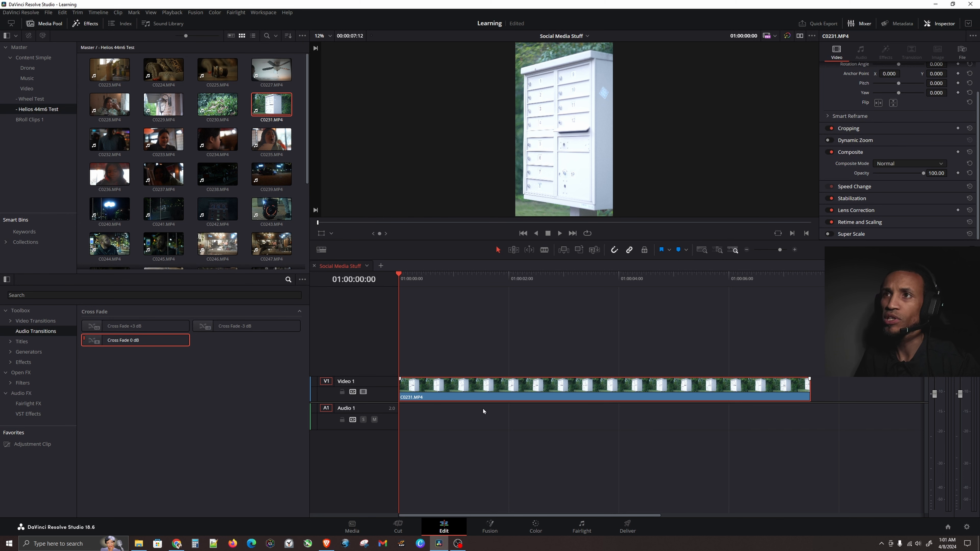
# Step: Place C0230.MP4 on Video 2 above the first clip without its audio, starting at the beginning of the timeline
pyautogui.moveTo(217, 104); pyautogui.dragTo(439, 358)
pyautogui.click(497, 449)
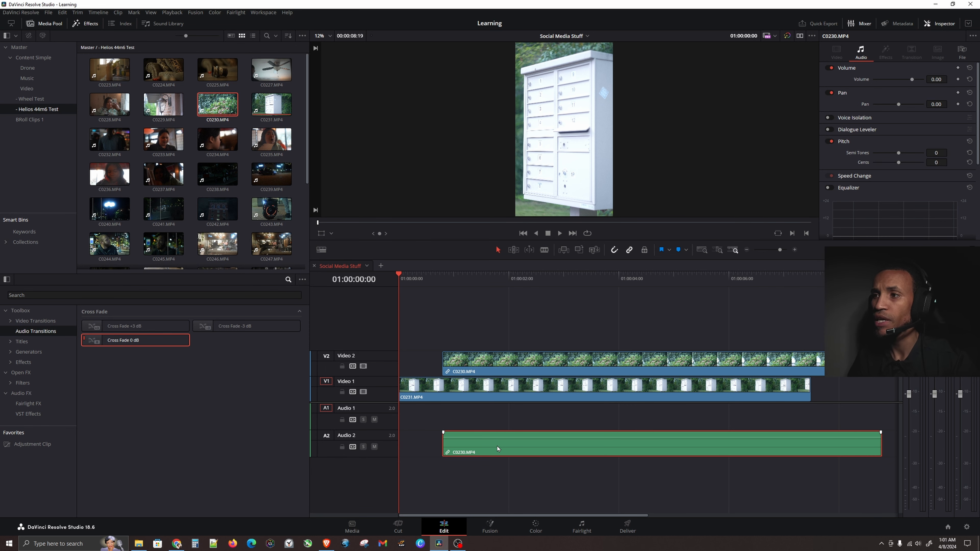
pyautogui.click(463, 420)
pyautogui.click(484, 364)
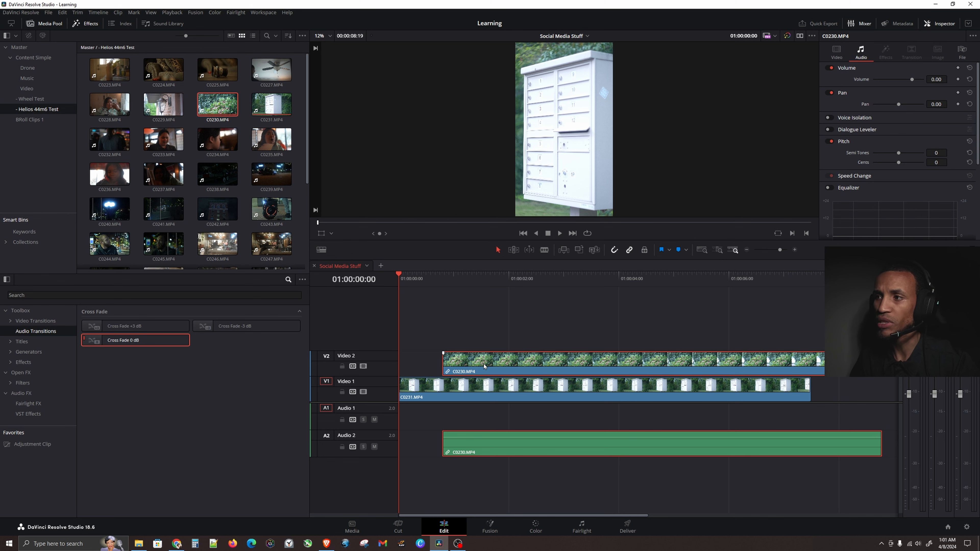
pyautogui.click(475, 437)
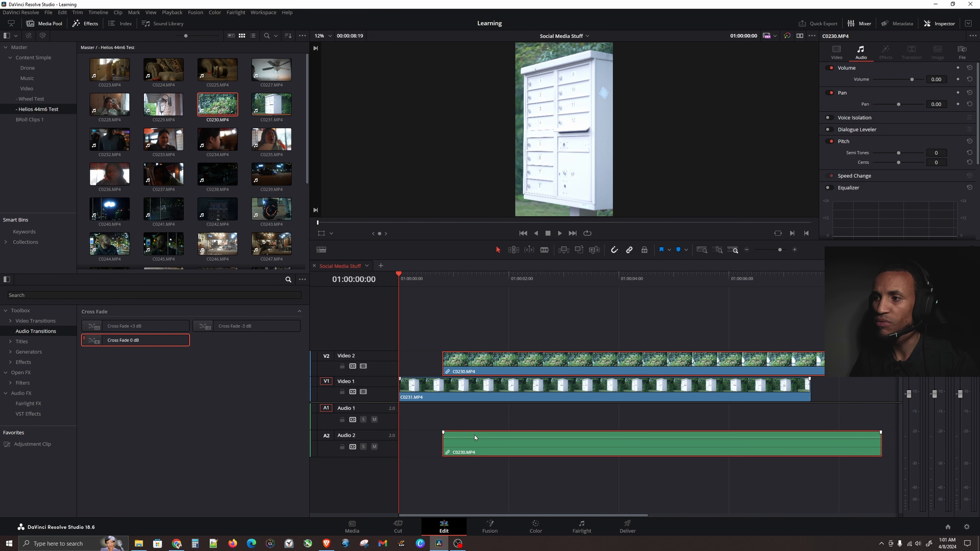
pyautogui.keyDown('alt'); pyautogui.click(475, 437); pyautogui.keyUp('alt')
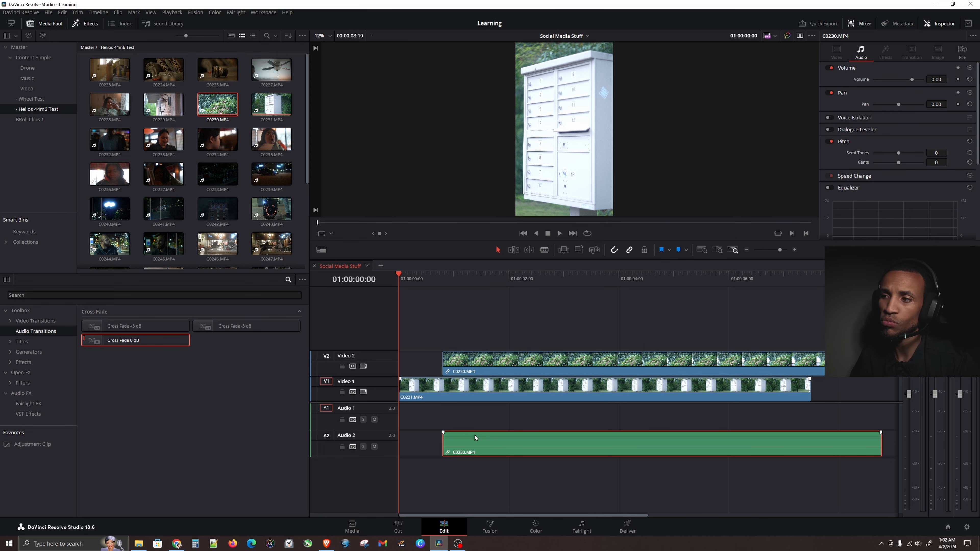
pyautogui.press('Delete')
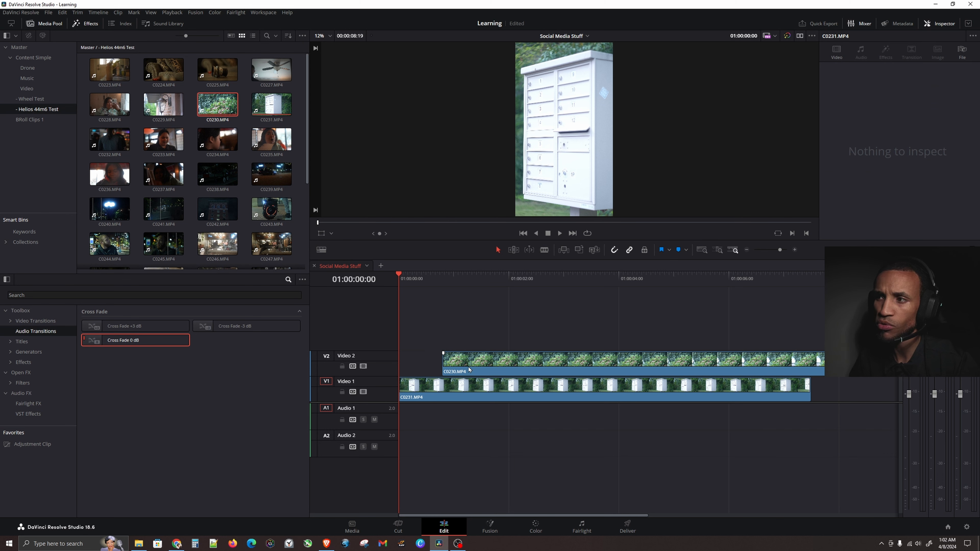
pyautogui.moveTo(501, 361); pyautogui.dragTo(454, 364)
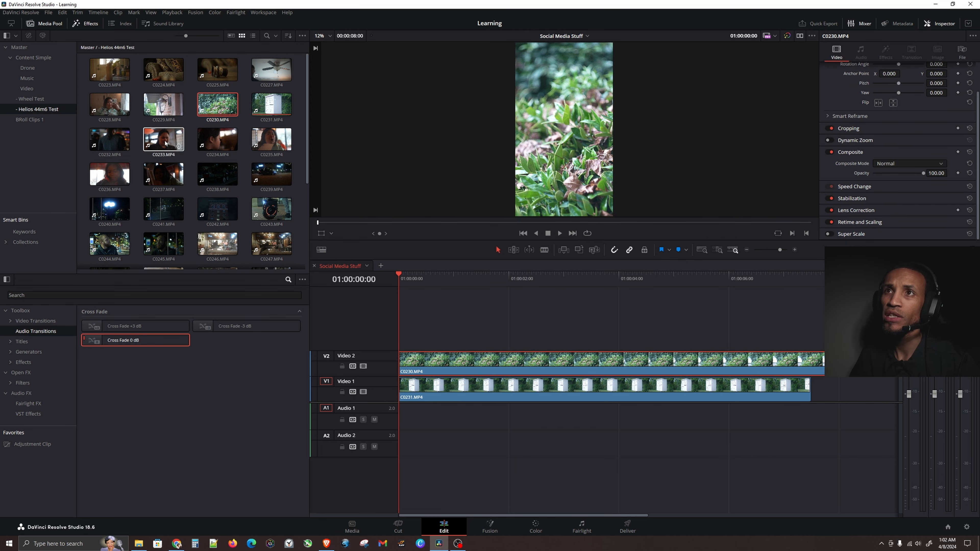
# Step: Place C0229.MP4 on Video 3 without its audio, starting at the beginning of the timeline
pyautogui.moveTo(163, 104); pyautogui.dragTo(426, 328)
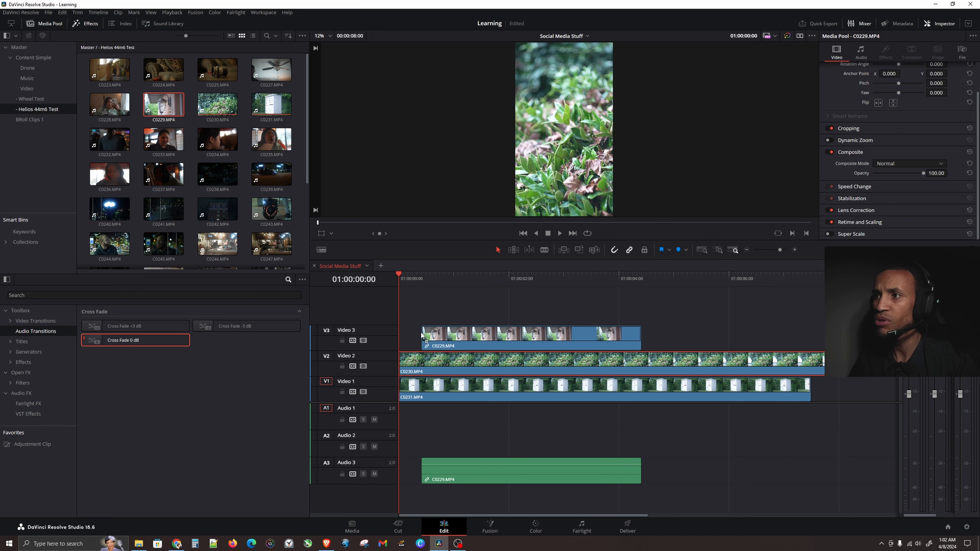
pyautogui.click(479, 481)
pyautogui.press('Delete')
pyautogui.moveTo(489, 344); pyautogui.dragTo(465, 343)
# Step: Trim the ends of the Video 1 and Video 2 clips to 01:00:04:00, level with the end of the Video 3 clip
pyautogui.click(624, 284)
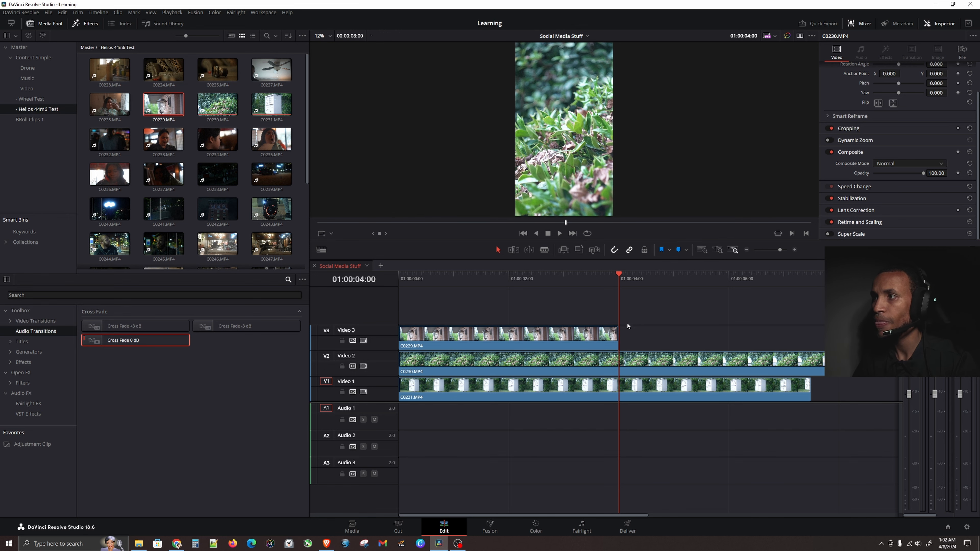
pyautogui.click(629, 330)
pyautogui.hotkey('ctrl', 'shift', ']')
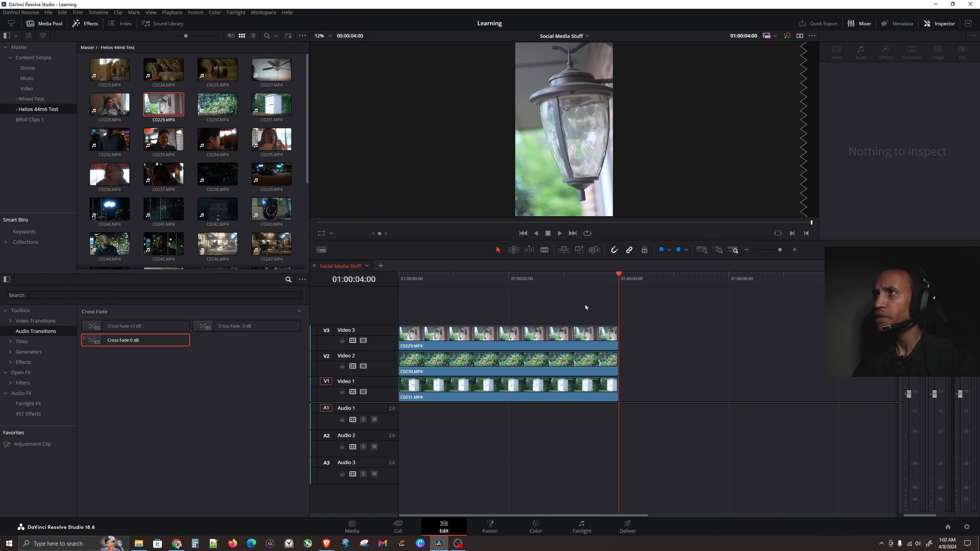
# Step: Select the C0229.MP4 clip on Video 3 and preview it from the timeline's start to about 01:00:03:19
pyautogui.moveTo(423, 281); pyautogui.dragTo(389, 284)
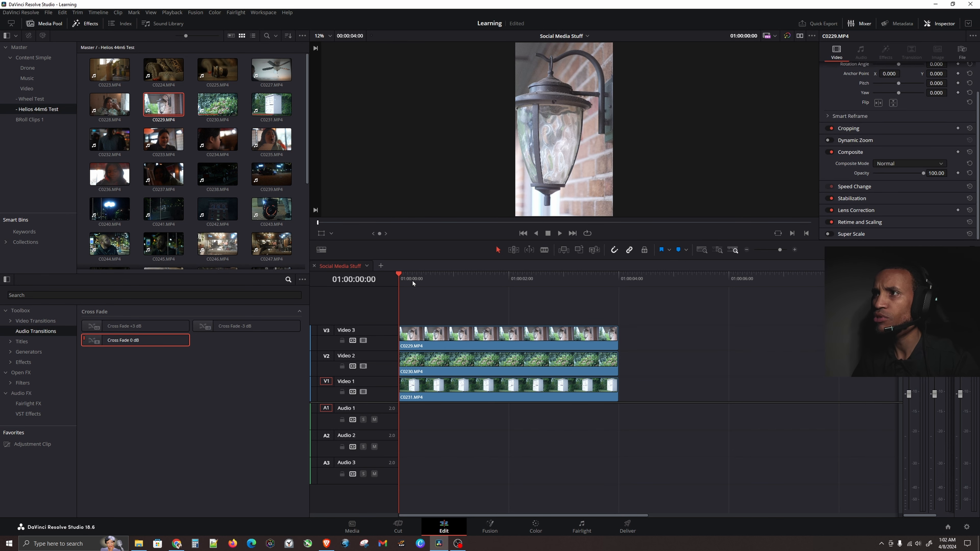
pyautogui.click(424, 333)
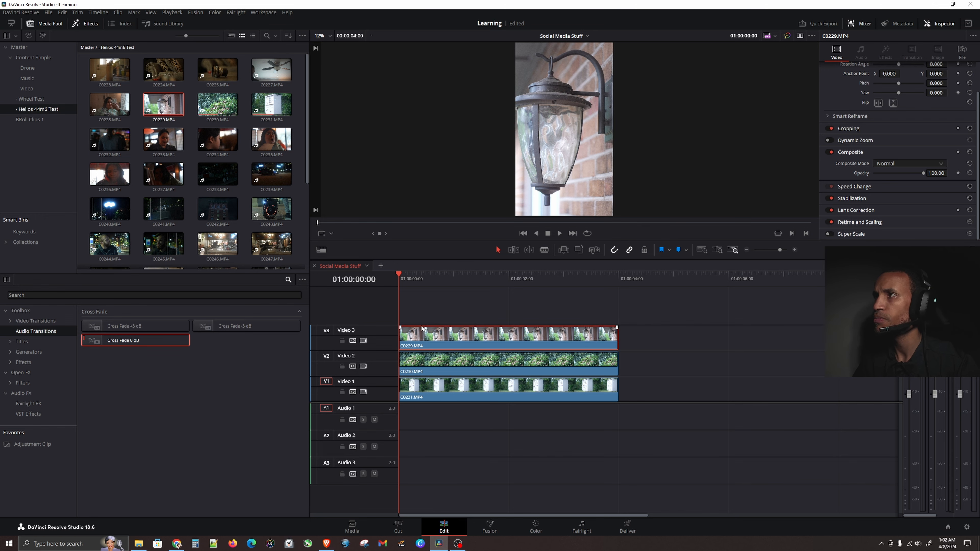
pyautogui.moveTo(402, 279); pyautogui.dragTo(604, 275)
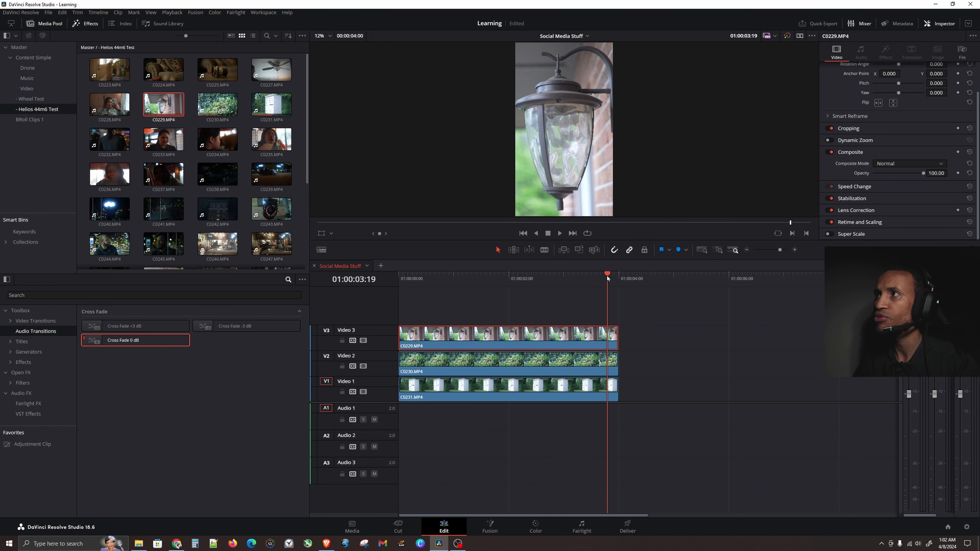
# Step: Stabilize the C0229.MP4 clip on Video 3 in Perspective mode and play it back from the start of the timeline
pyautogui.moveTo(606, 275)
pyautogui.mouseDown()
pyautogui.moveTo(398, 287)
pyautogui.moveTo(605, 281)
pyautogui.mouseUp()
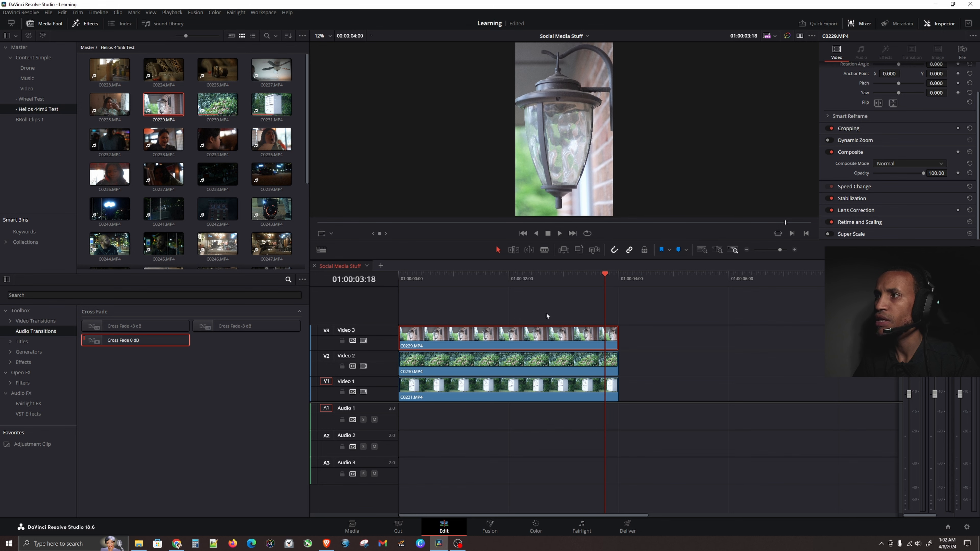
pyautogui.click(887, 198)
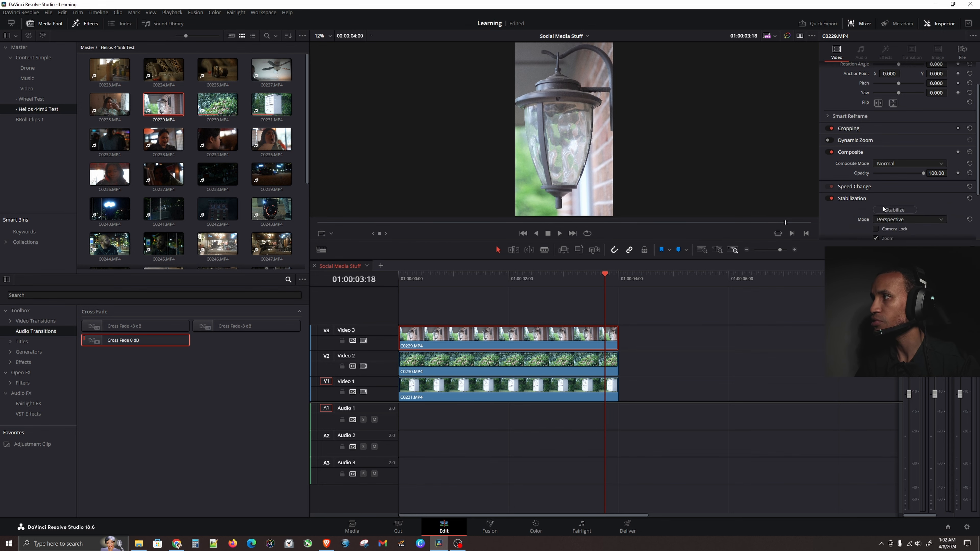
pyautogui.click(900, 211)
pyautogui.moveTo(420, 292); pyautogui.dragTo(387, 283)
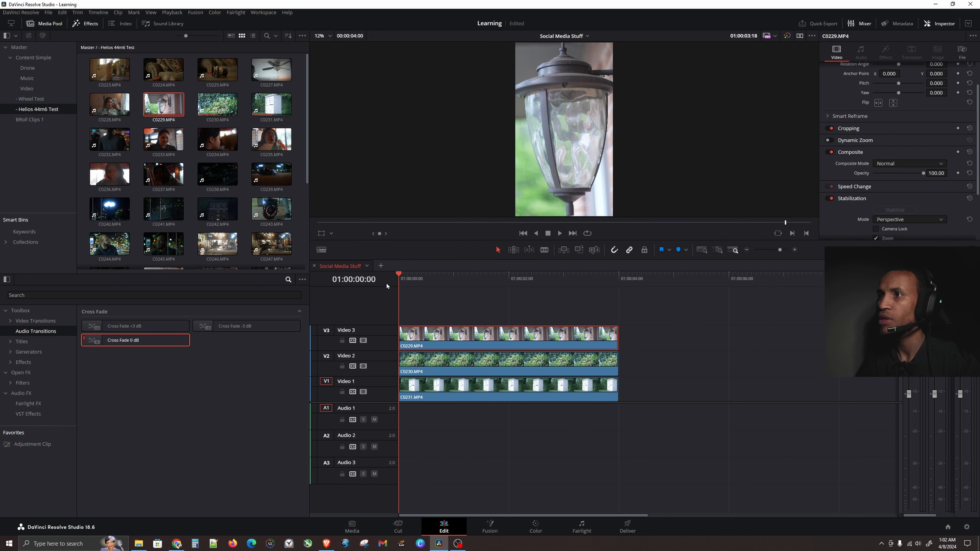
pyautogui.press('space')
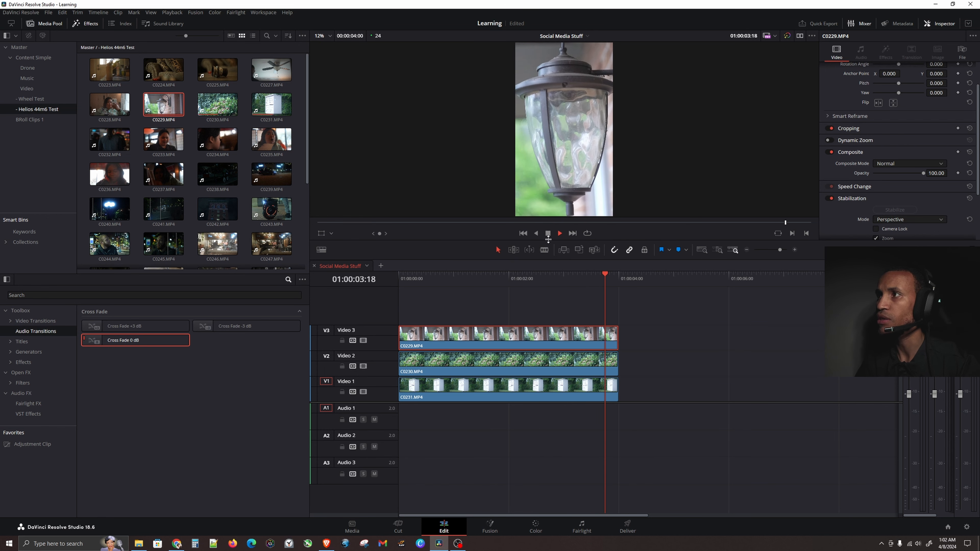
pyautogui.press('Home')
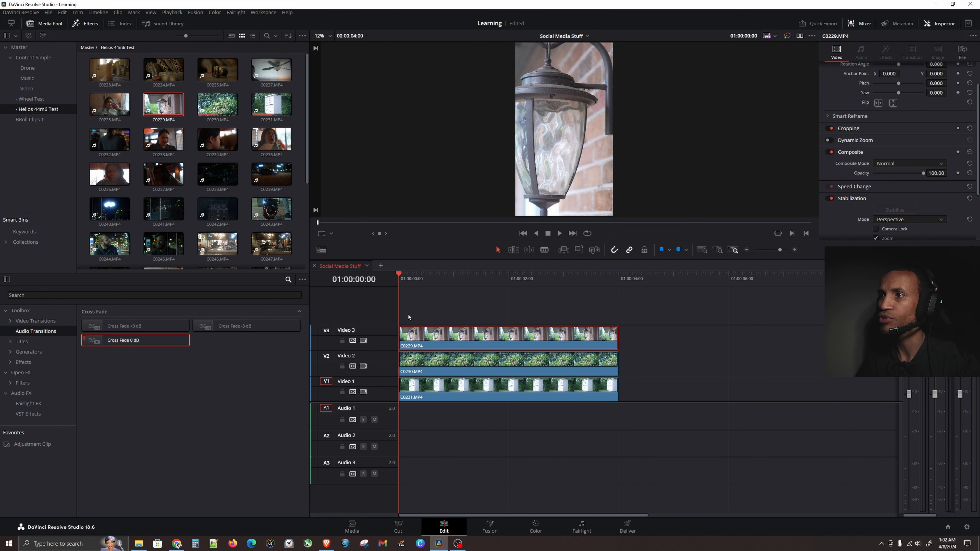
# Step: Disable the C0229.MP4 clip on Video 3
pyautogui.click(426, 335)
pyautogui.press('d')
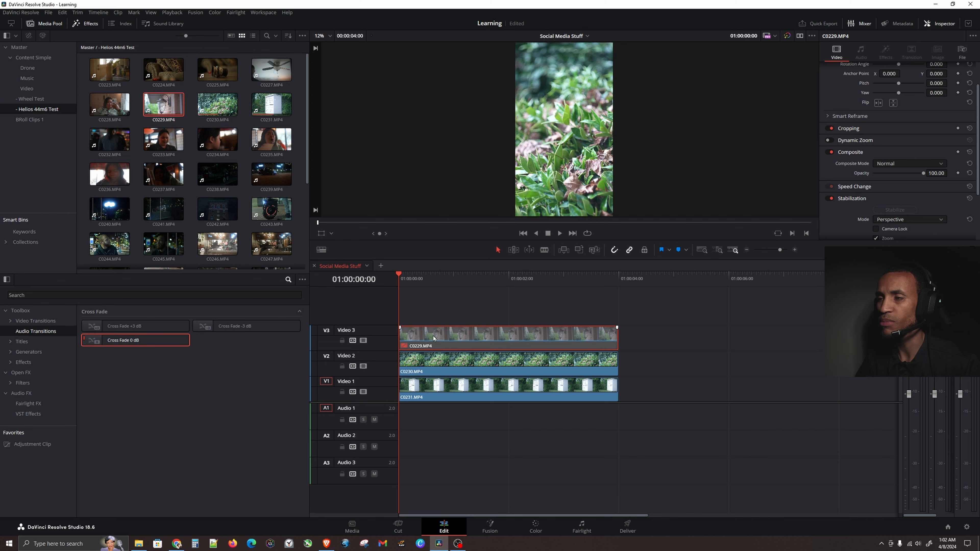
pyautogui.hotkey('ctrl', 'd')
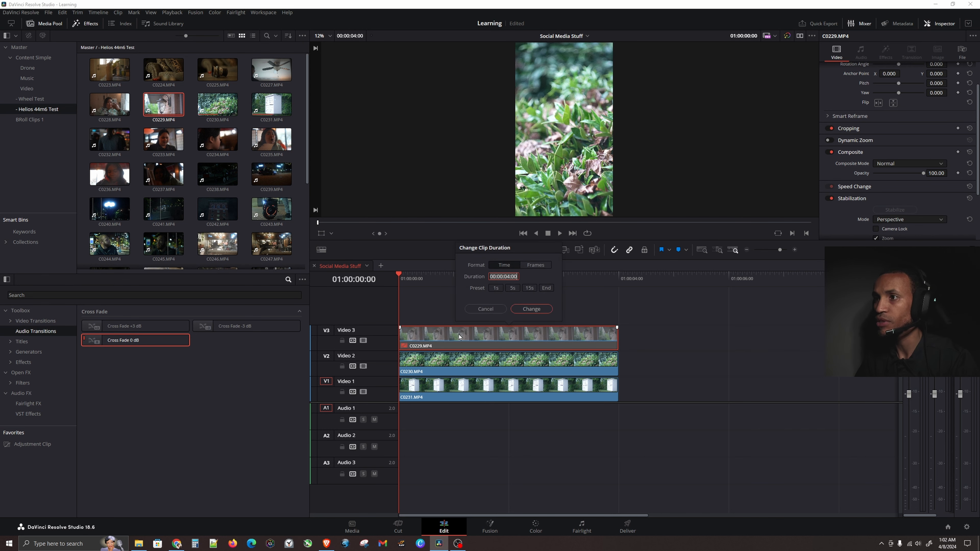
pyautogui.click(497, 310)
pyautogui.press('d')
pyautogui.press('d')
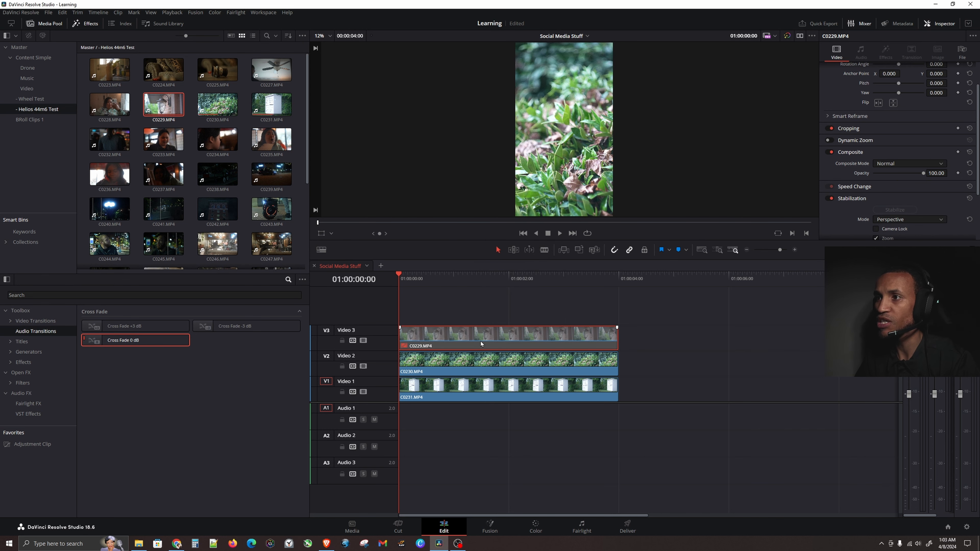
# Step: Select the C0230.MP4 clip on Video 2 and preview it from the timeline's start to about 01:00:03:21
pyautogui.click(470, 360)
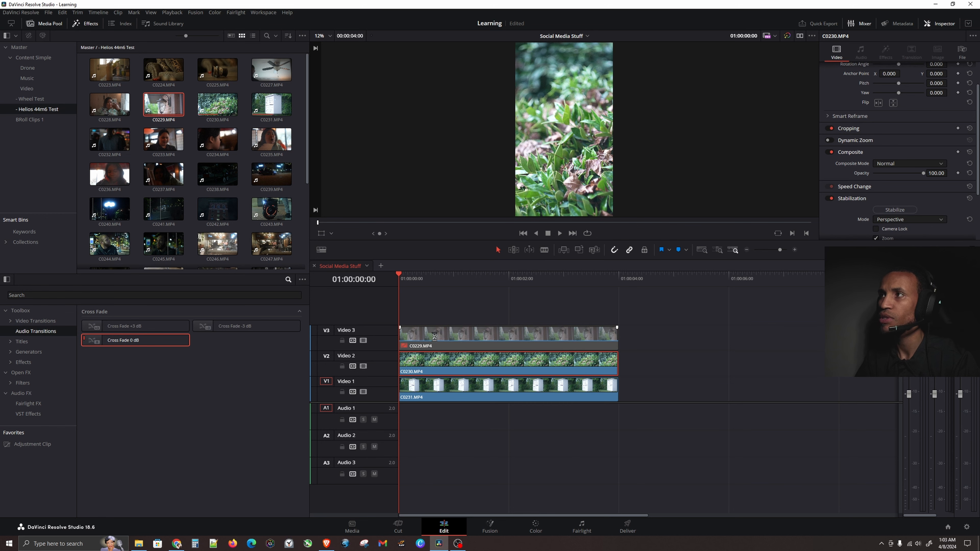
pyautogui.press('space')
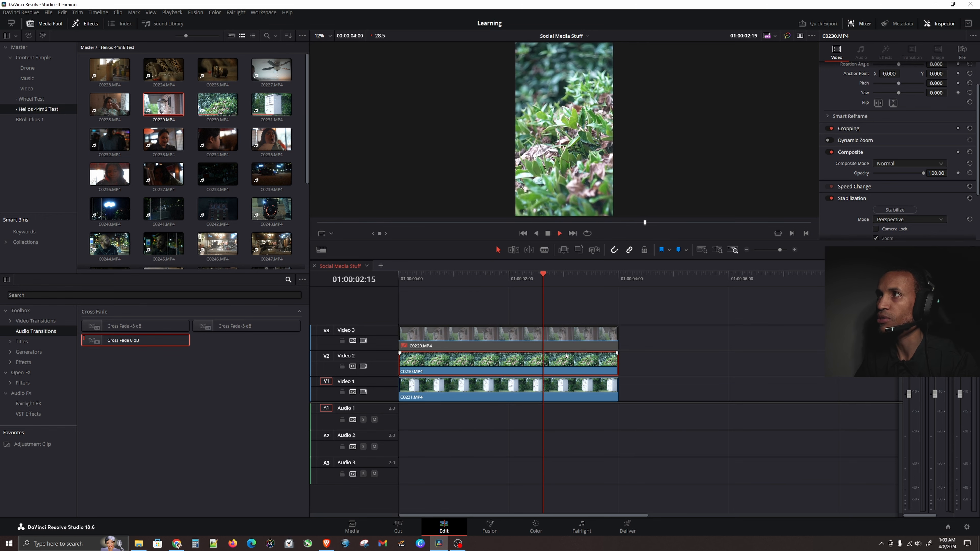
pyautogui.press('space')
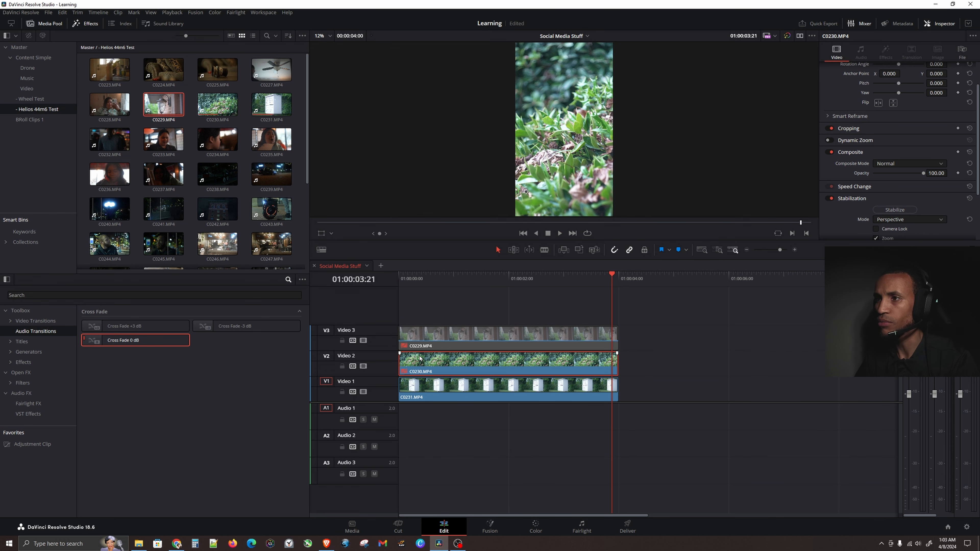
# Step: Disable the C0230.MP4 clip on Video 2 and preview C0231.MP4 on Video 1 from the start to about 01:00:02:13
pyautogui.press('d')
pyautogui.click(438, 388)
pyautogui.press('Home')
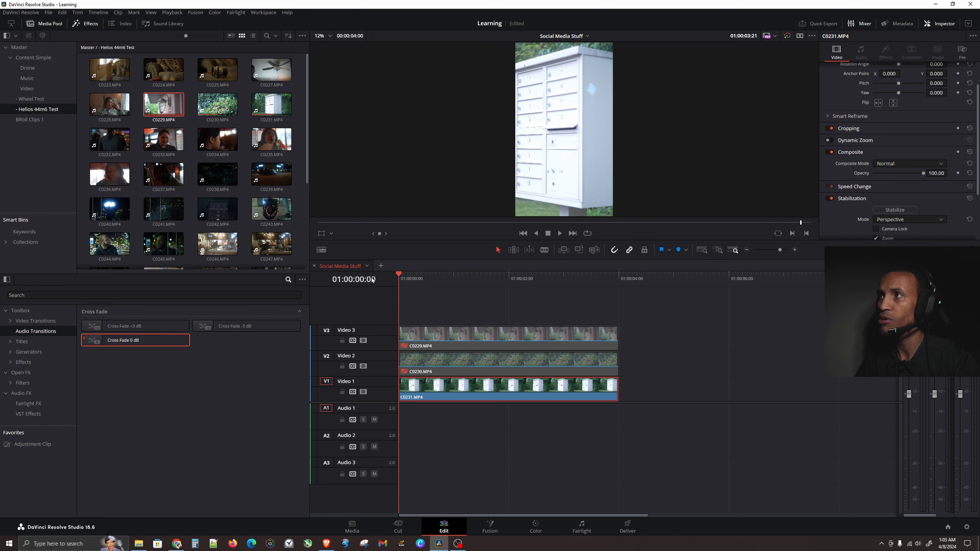
pyautogui.press('space')
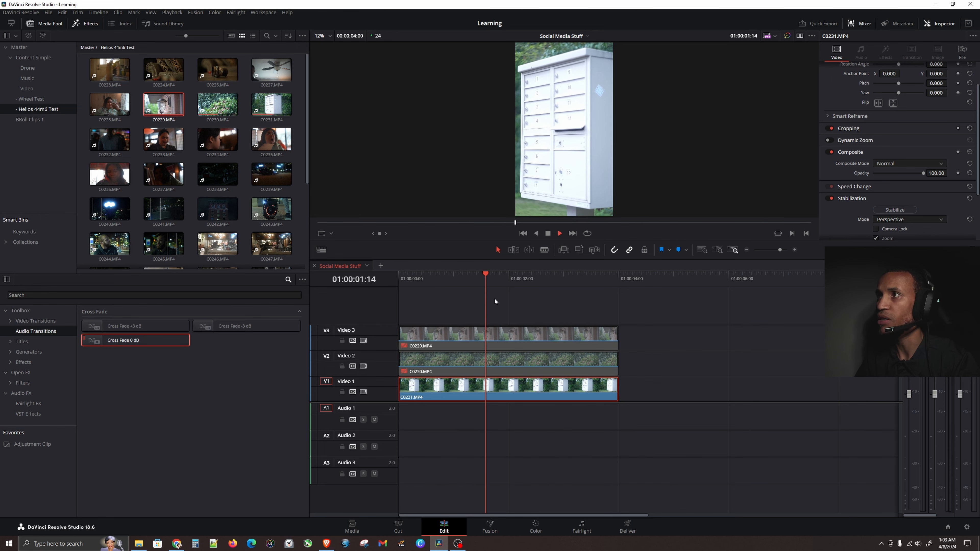
pyautogui.press('space')
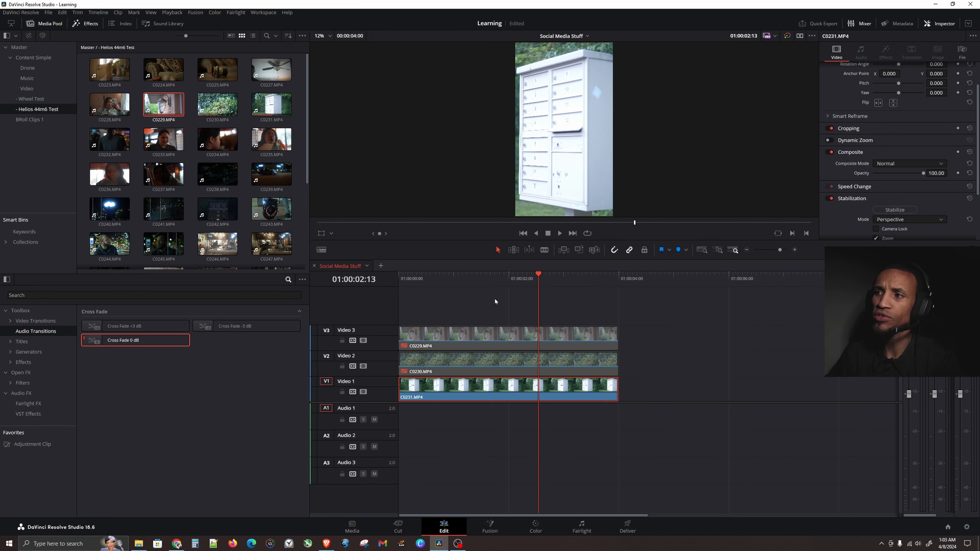
# Step: Delete the disabled clips on Video 2 and Video 3, and duplicate the C0231.MP4 clip from Video 1 onto Video 2 directly above it
pyautogui.moveTo(493, 298); pyautogui.dragTo(475, 367)
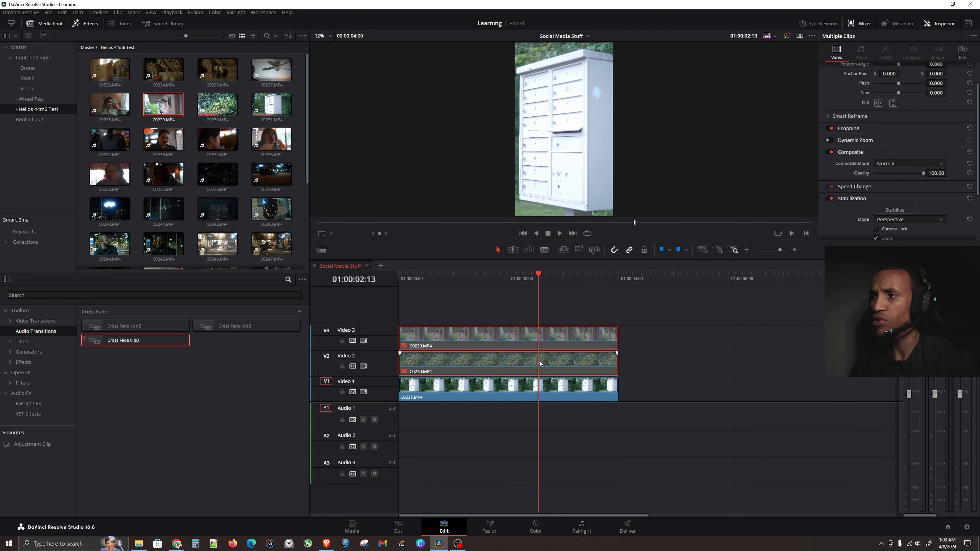
pyautogui.press('Delete')
pyautogui.click(464, 386)
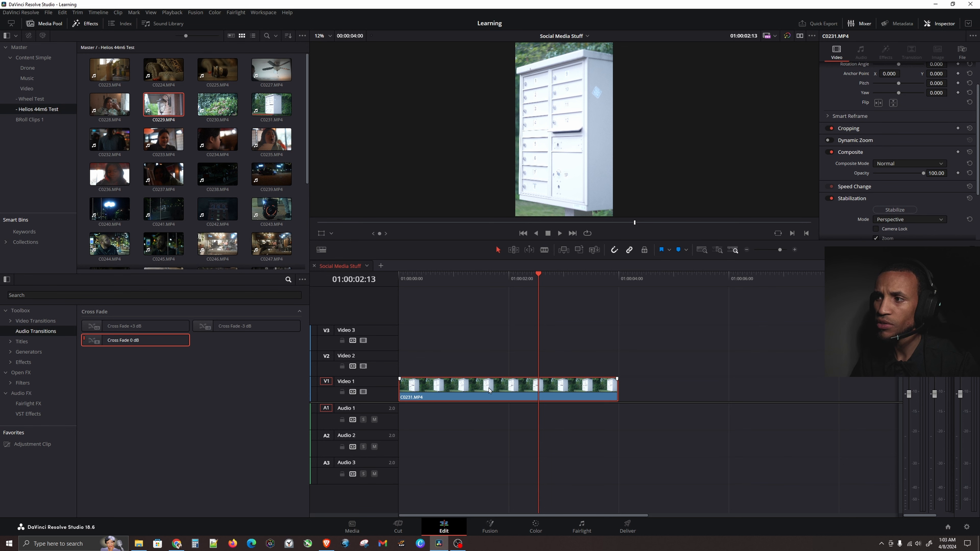
pyautogui.moveTo(478, 390); pyautogui.dragTo(481, 369)
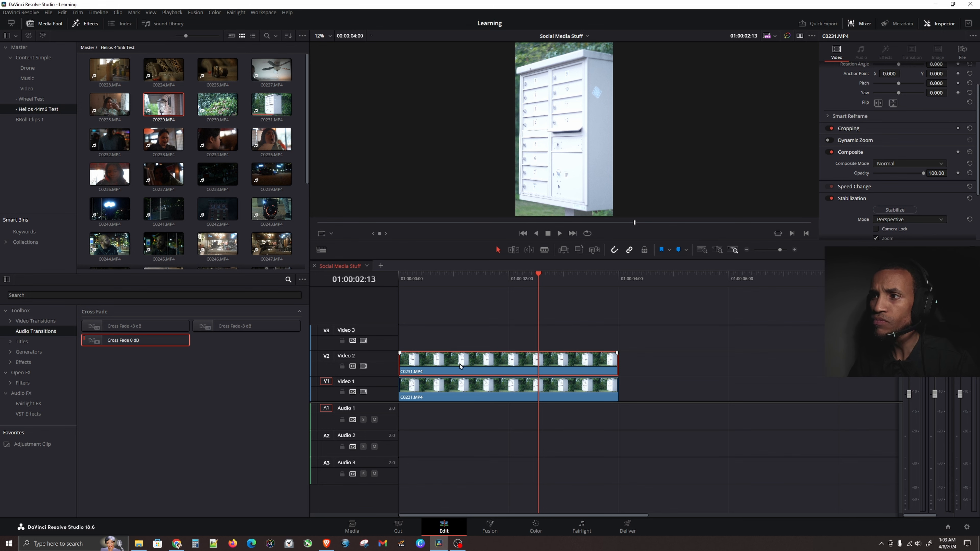
pyautogui.click(455, 342)
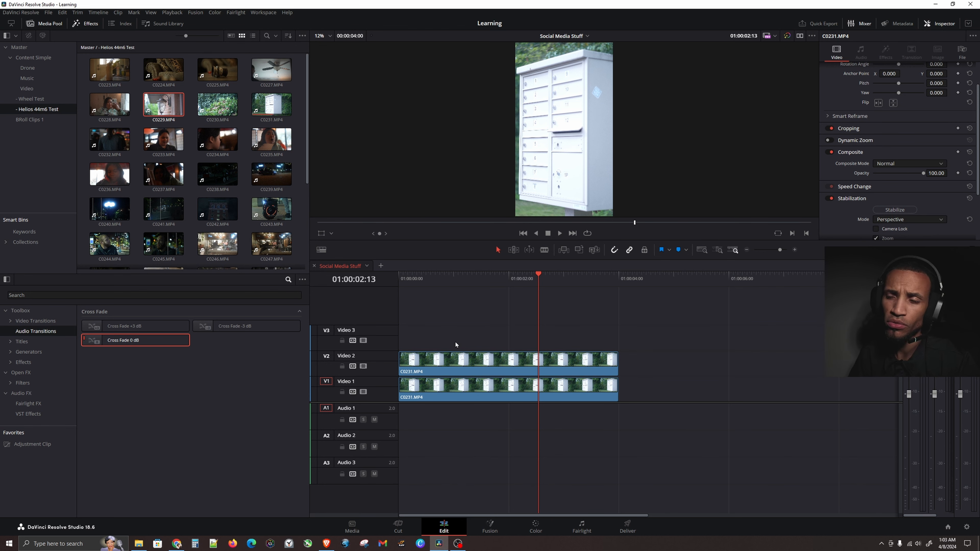
# Step: Set the clip color of the C0231.MP4 clip on Video 1 to Navy
pyautogui.click(452, 392)
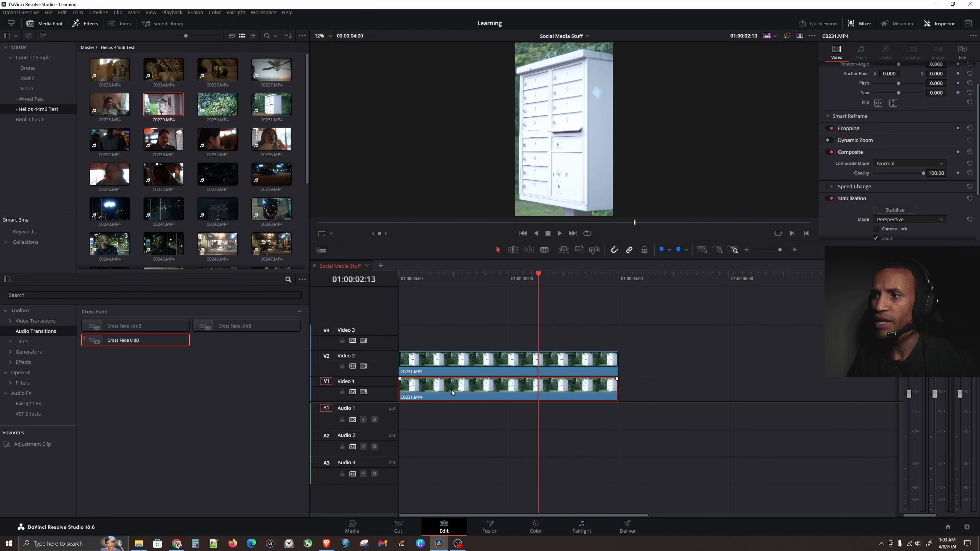
pyautogui.rightClick(452, 391)
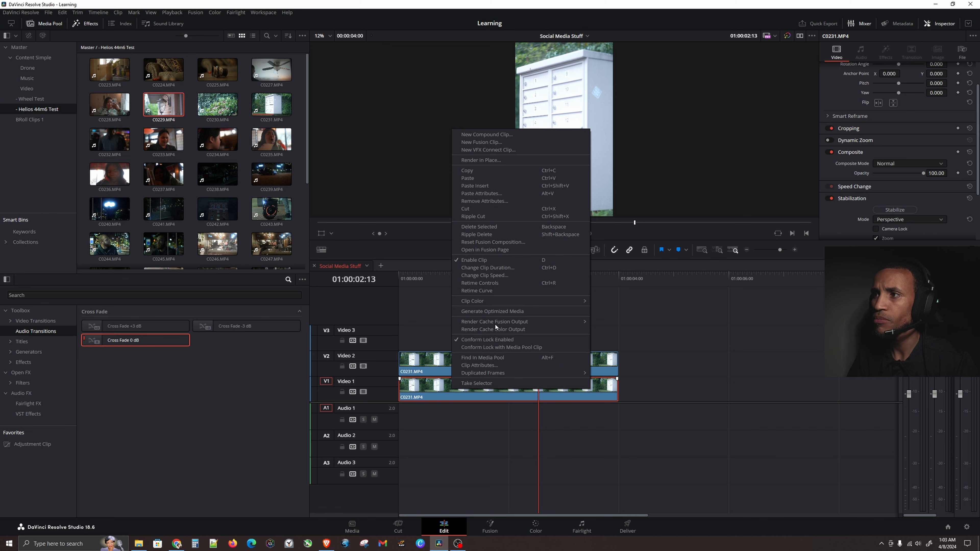
pyautogui.moveTo(499, 300)
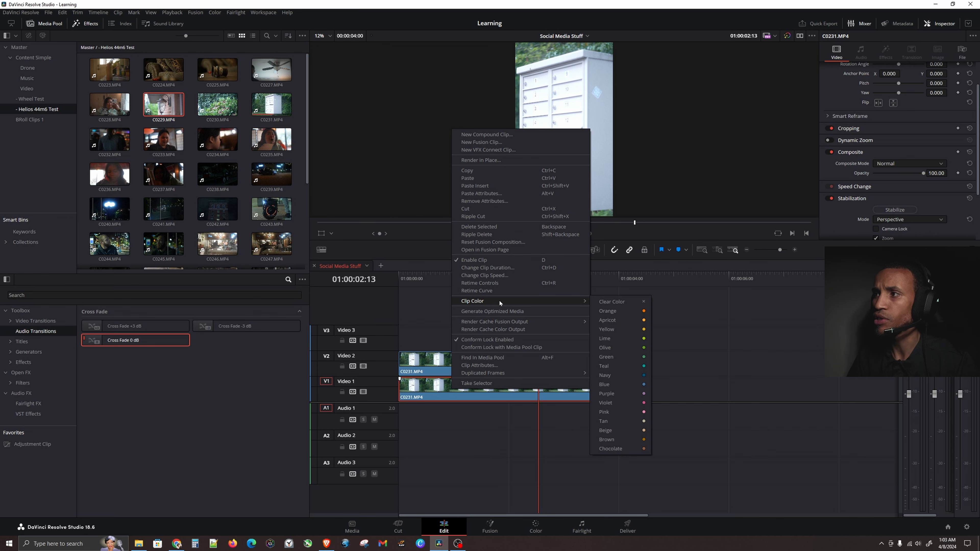
pyautogui.click(606, 375)
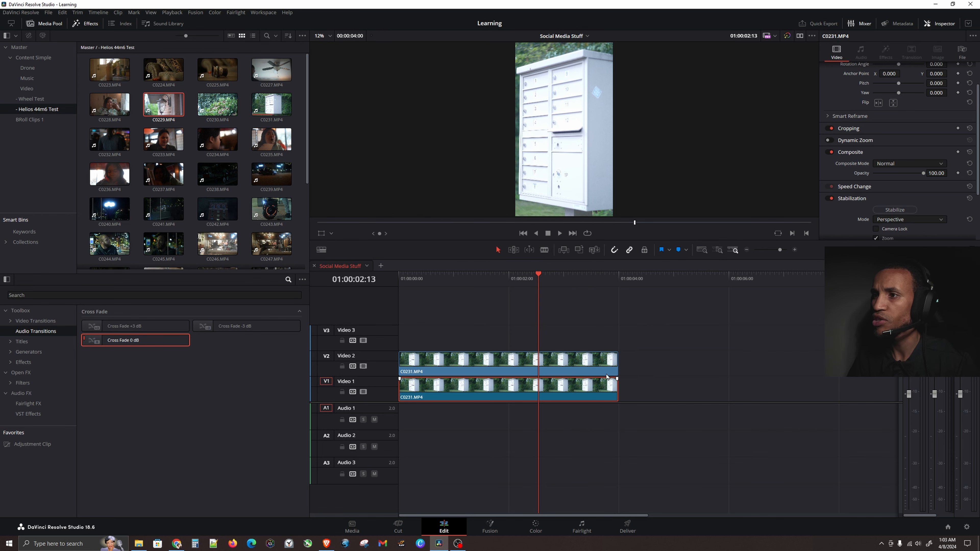
# Step: Set the clip color of the C0231.MP4 clip on Video 1 to Green
pyautogui.rightClick(499, 392)
pyautogui.moveTo(565, 305)
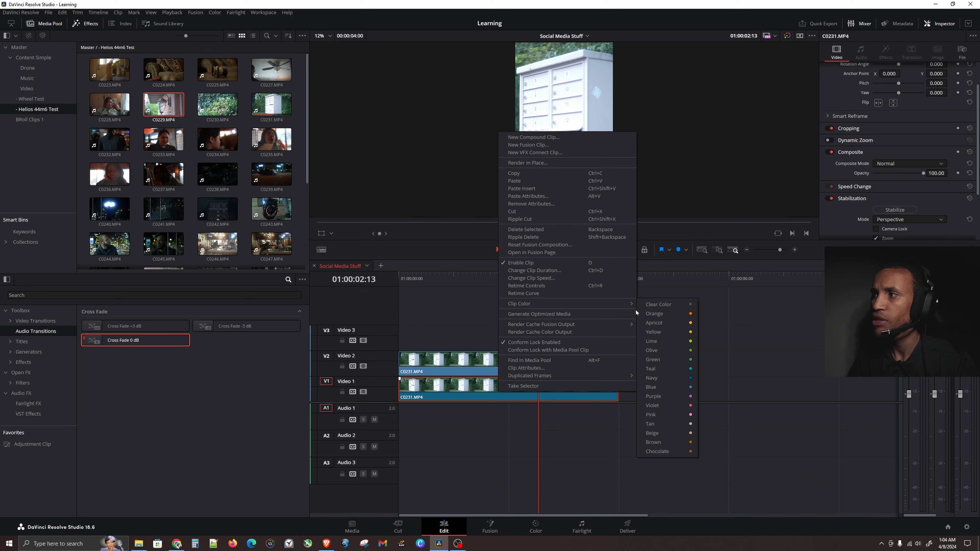
pyautogui.click(668, 359)
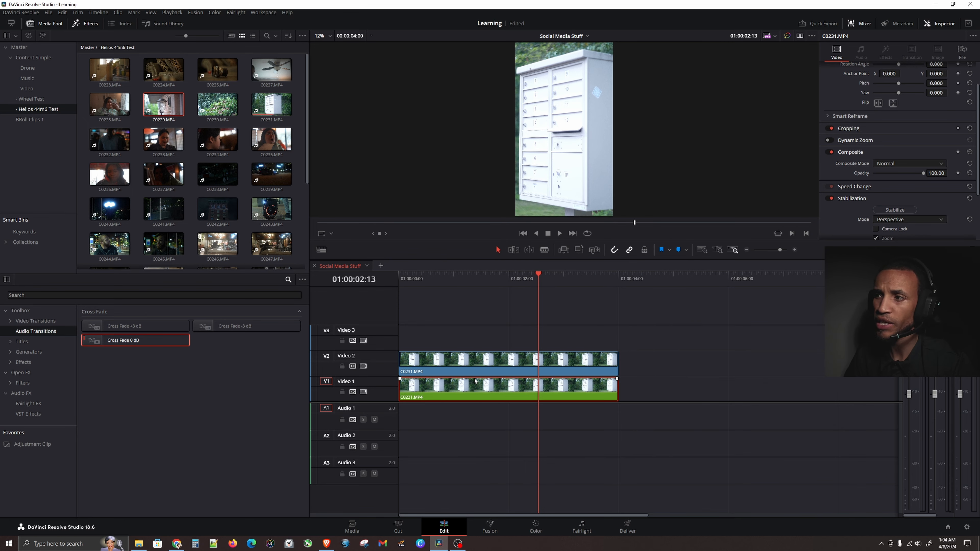
# Step: On the Color page, blur the C0231.MP4 clip on Video 1 by raising its blur radius evenly for red, green and blue
pyautogui.click(467, 387)
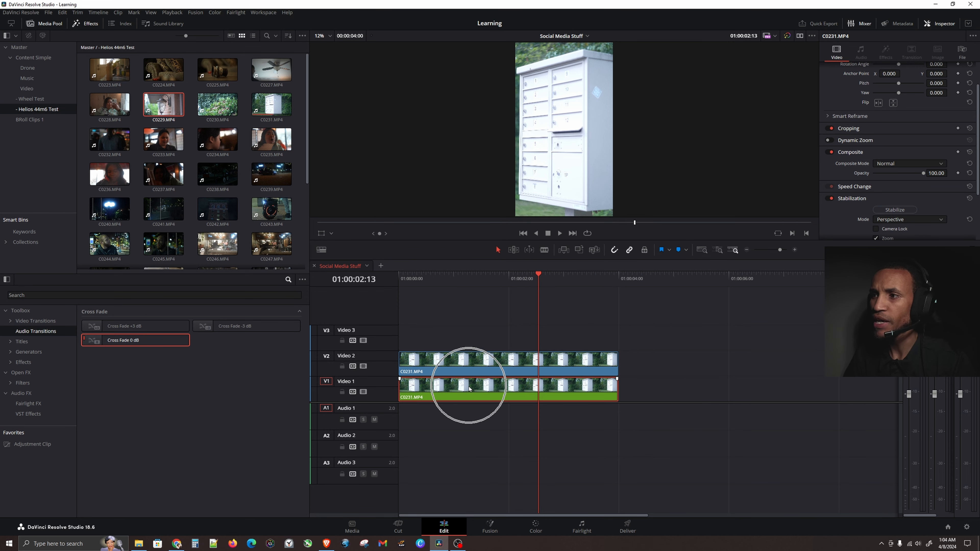
pyautogui.click(535, 525)
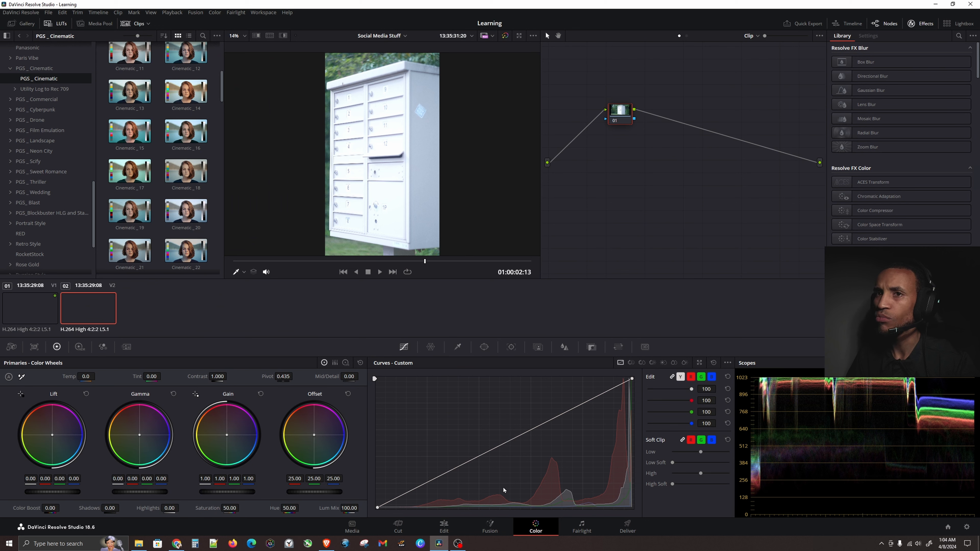
pyautogui.click(36, 309)
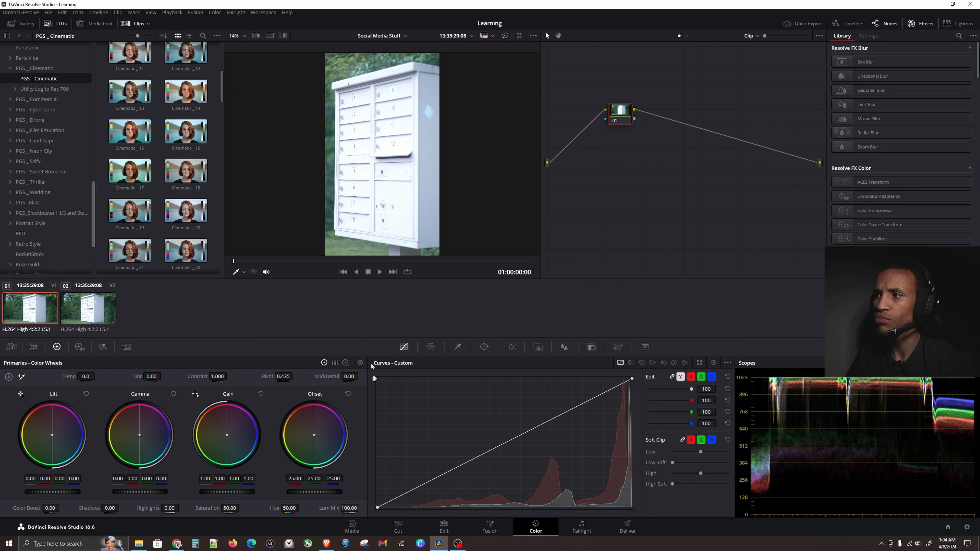
pyautogui.click(563, 350)
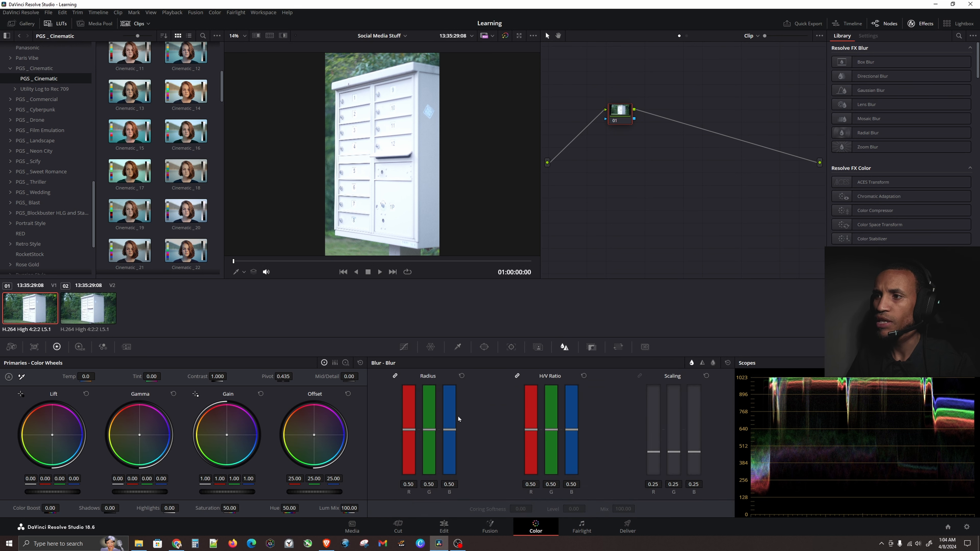
pyautogui.moveTo(431, 431); pyautogui.dragTo(432, 399)
# Step: Back on the Edit page, set the Retime and Scaling option Scaling to Fit for the C0231.MP4 clip on Video 2
pyautogui.click(450, 532)
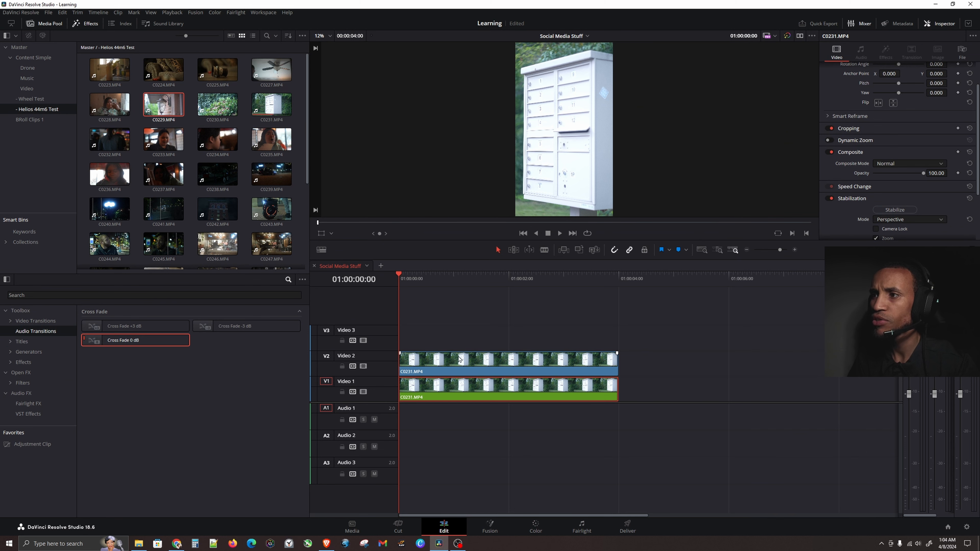
pyautogui.click(450, 359)
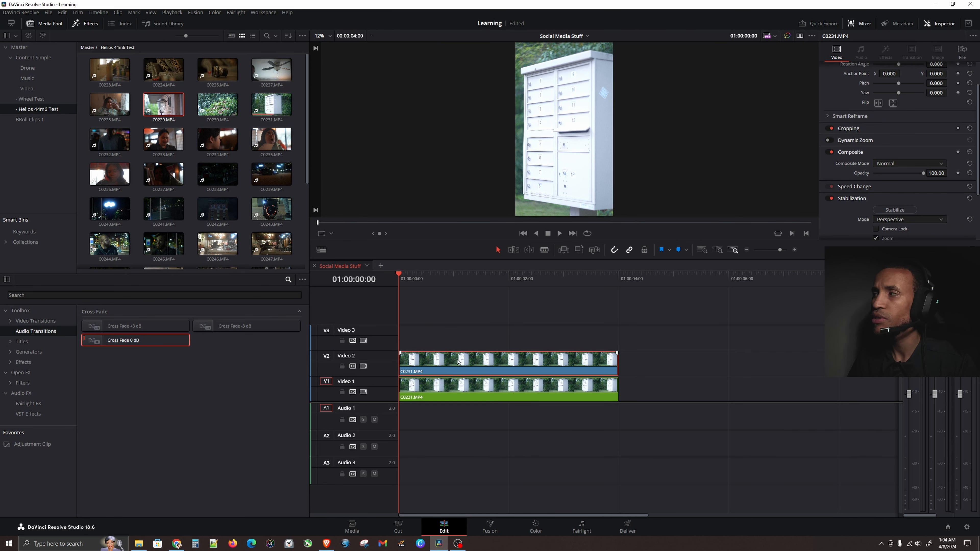
pyautogui.scroll(-3, 897, 152)
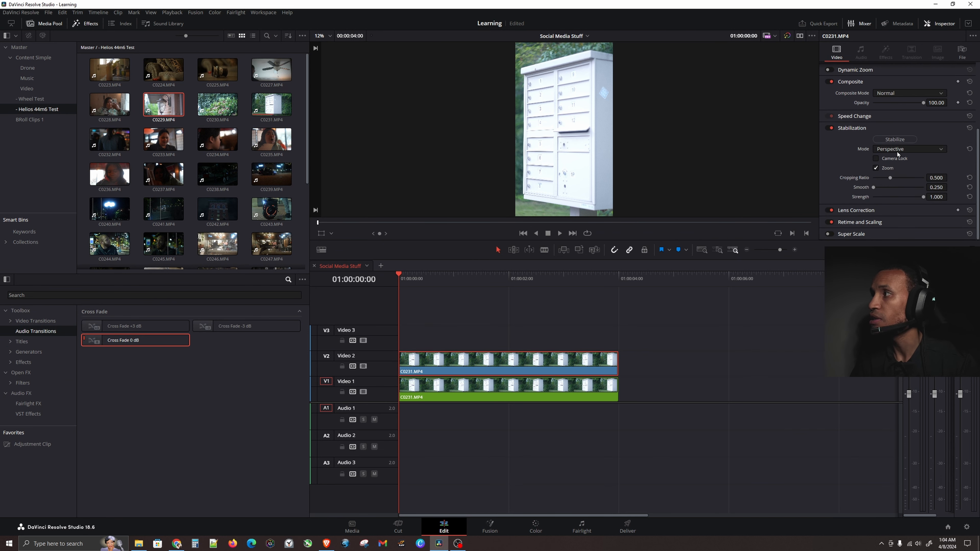
pyautogui.click(882, 222)
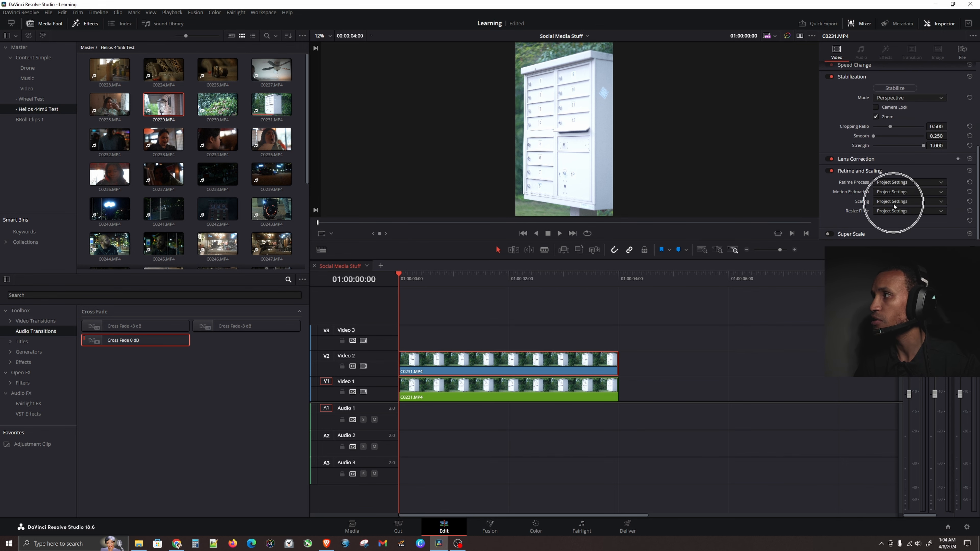
pyautogui.click(894, 204)
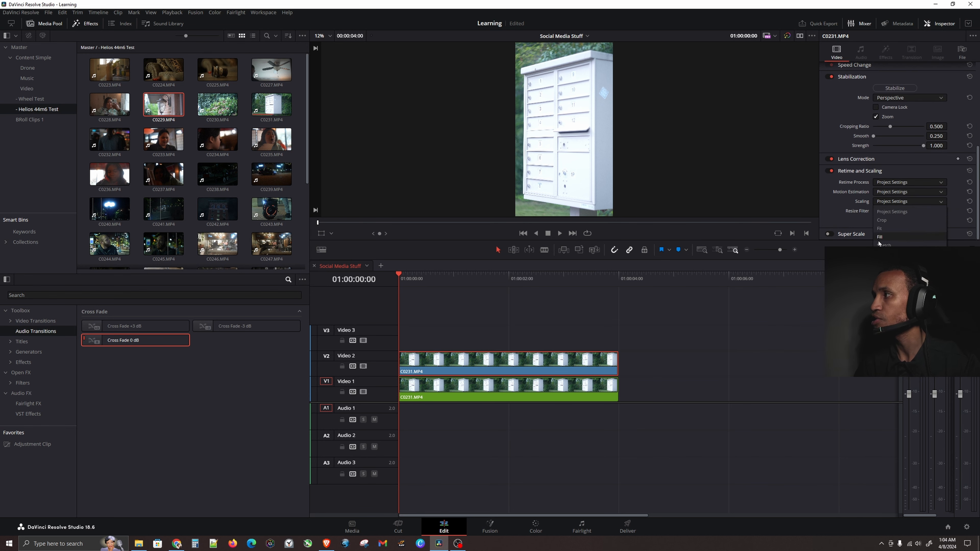
pyautogui.click(888, 228)
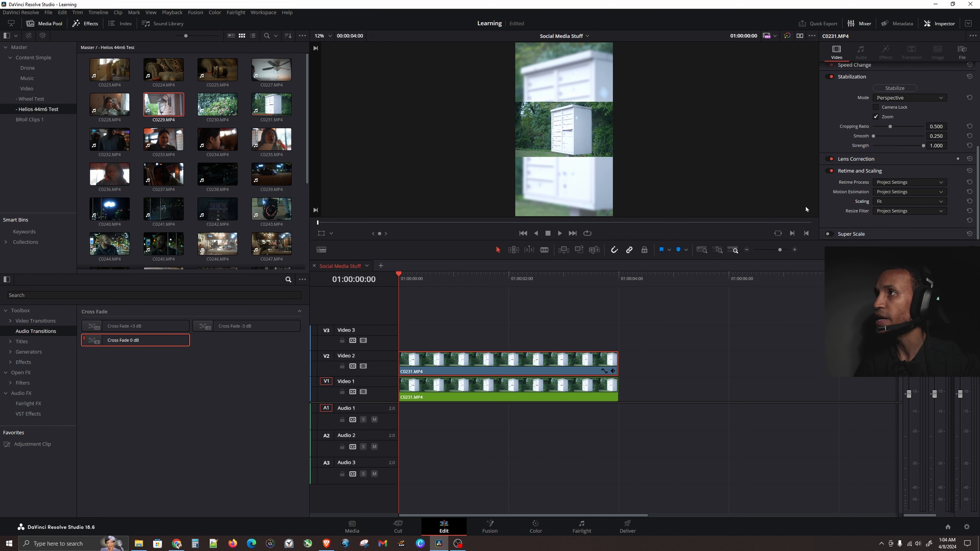
pyautogui.click(435, 338)
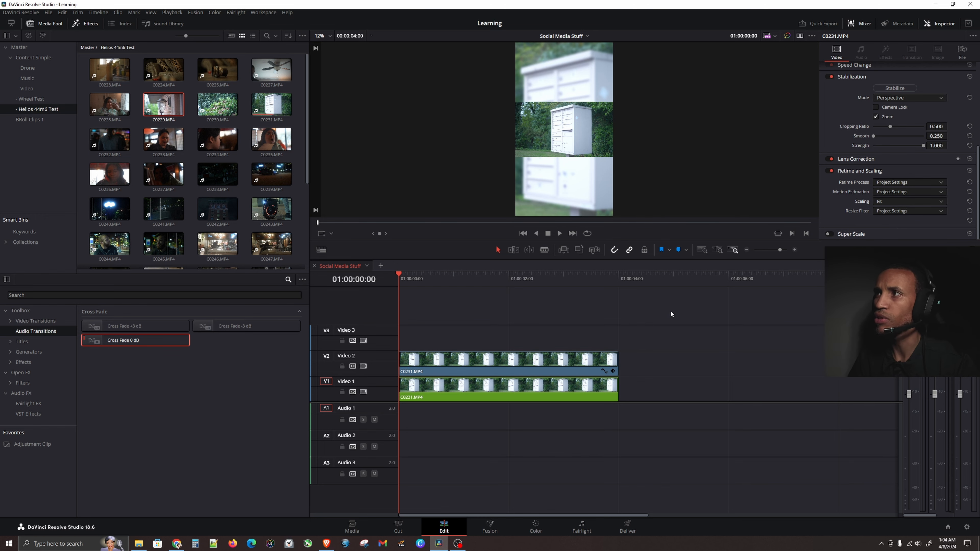
# Step: Play back the layered C0231.MP4 edit and delete both clips from Video 1 and Video 2
pyautogui.press('space')
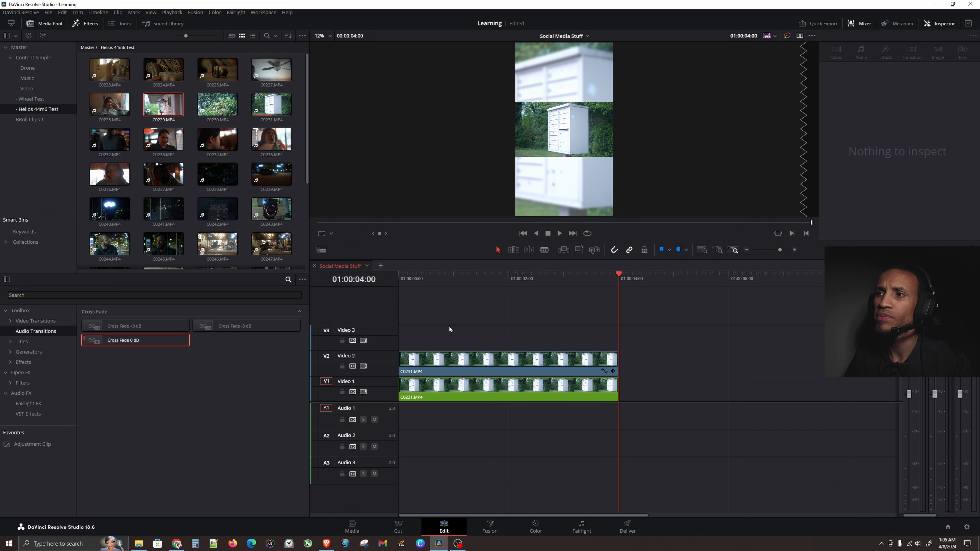
pyautogui.click(417, 277)
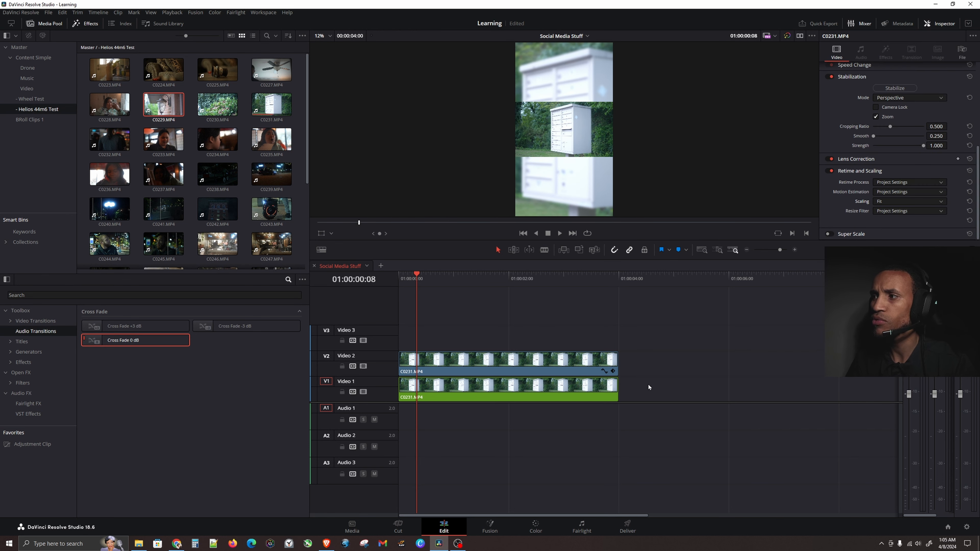
pyautogui.press('Delete')
# Step: Add C0202.MP4 from the Wheel Test bin at the start of Video 1 and delete its audio from Audio 1
pyautogui.scroll(-5, 190, 162)
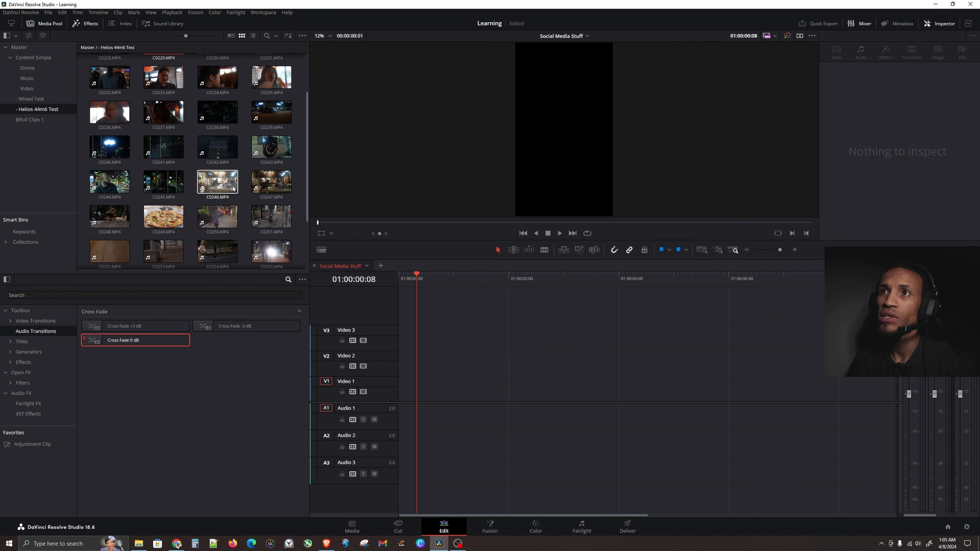
pyautogui.click(42, 100)
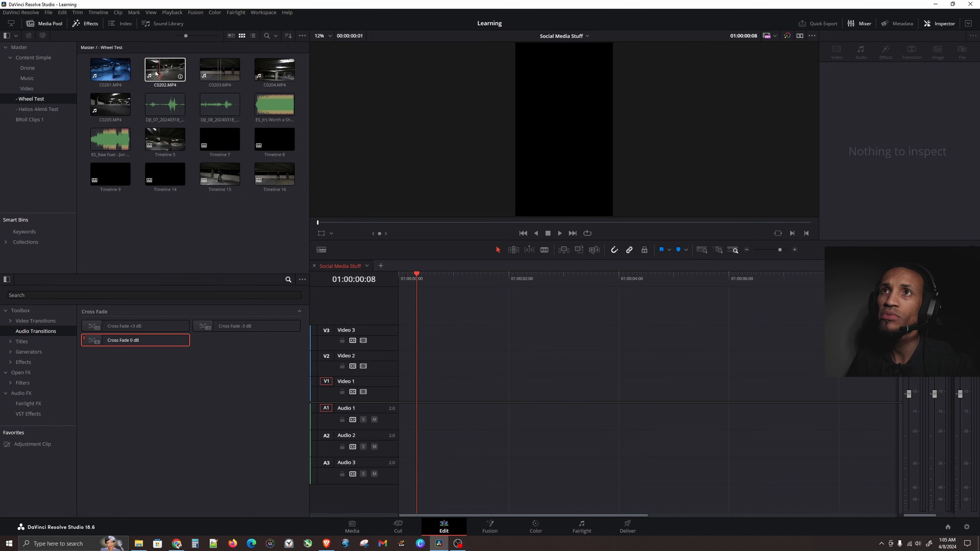
pyautogui.doubleClick(167, 75)
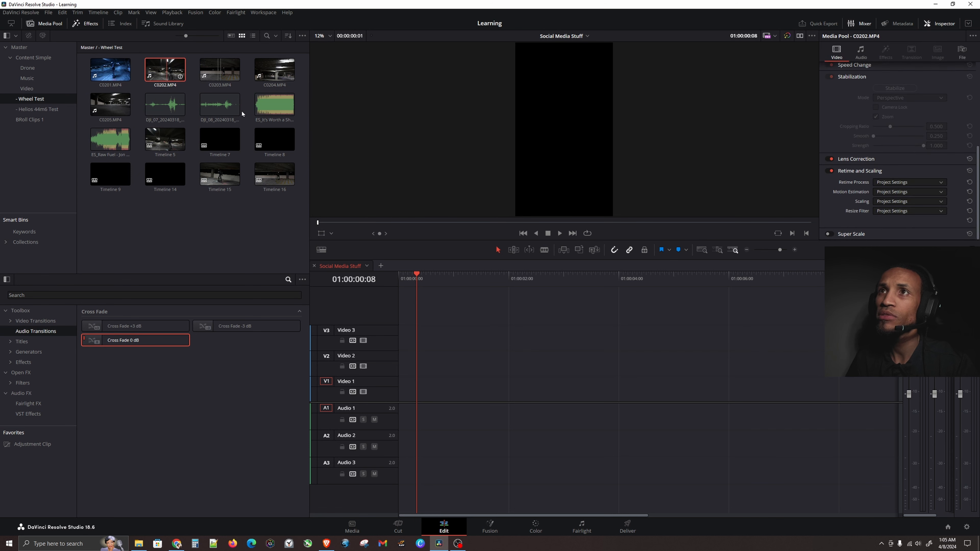
pyautogui.moveTo(454, 219); pyautogui.dragTo(395, 396)
pyautogui.click(457, 426)
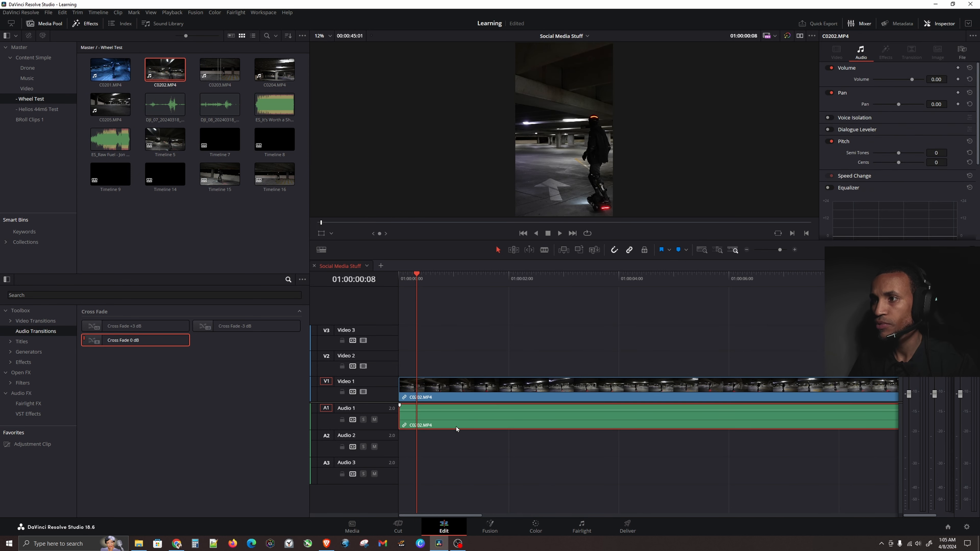
pyautogui.press('Delete')
# Step: Ripple-trim the start of the C0202.MP4 clip on Video 1 in several cuts, leaving it 00:00:34:10 long
pyautogui.click(705, 279)
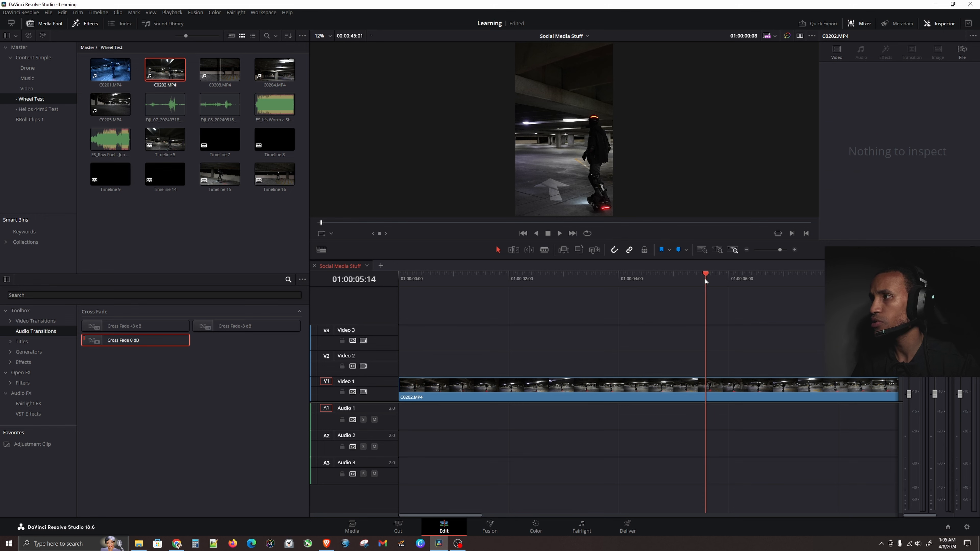
pyautogui.press('Home')
pyautogui.click(474, 276)
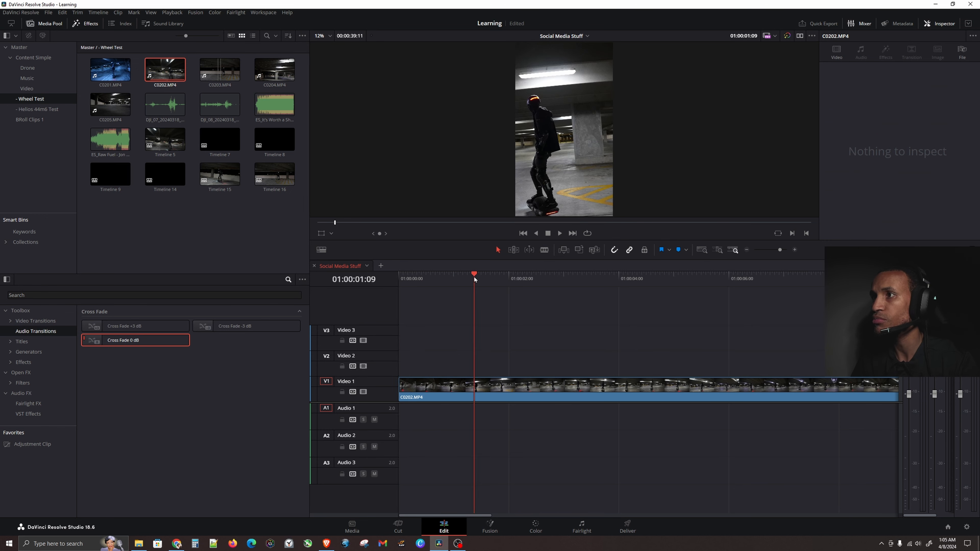
pyautogui.hotkey('ctrl', 'shift', '[')
pyautogui.click(485, 278)
pyautogui.hotkey('ctrl', 'shift', '[')
pyautogui.click(517, 277)
pyautogui.hotkey('ctrl', 'shift', '[')
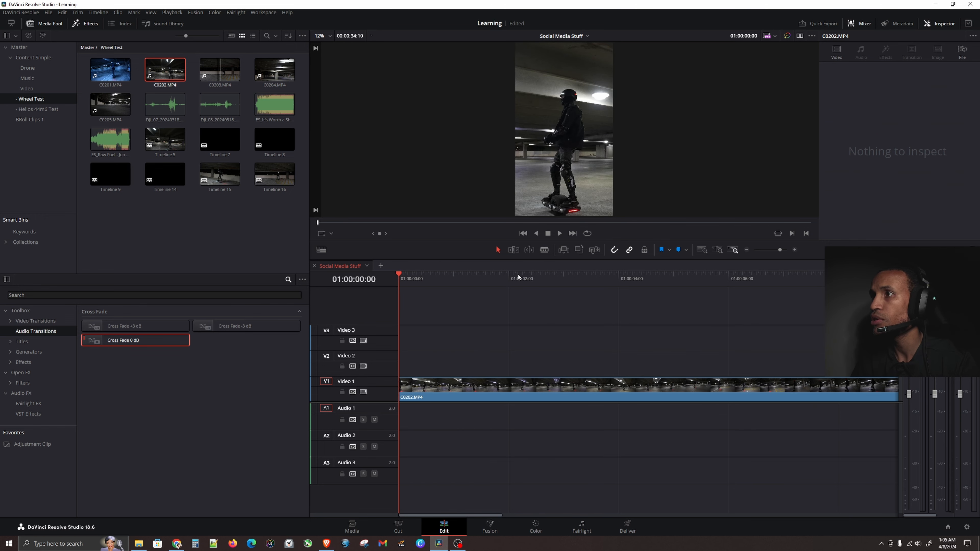
# Step: Play the beginning of the trimmed C0202.MP4 clip to check the rider's framing, and save the project
pyautogui.click(530, 277)
pyautogui.moveTo(508, 281); pyautogui.dragTo(414, 287)
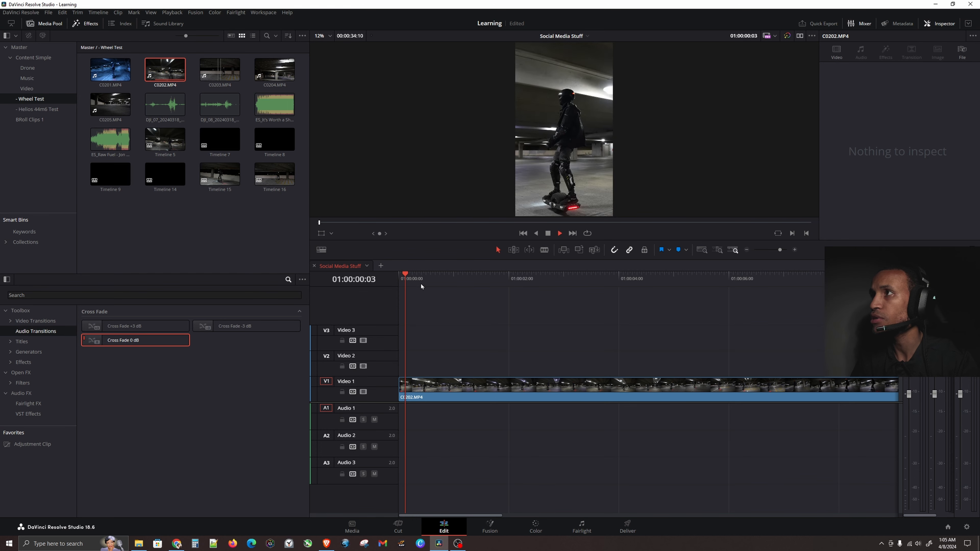
pyautogui.press('space')
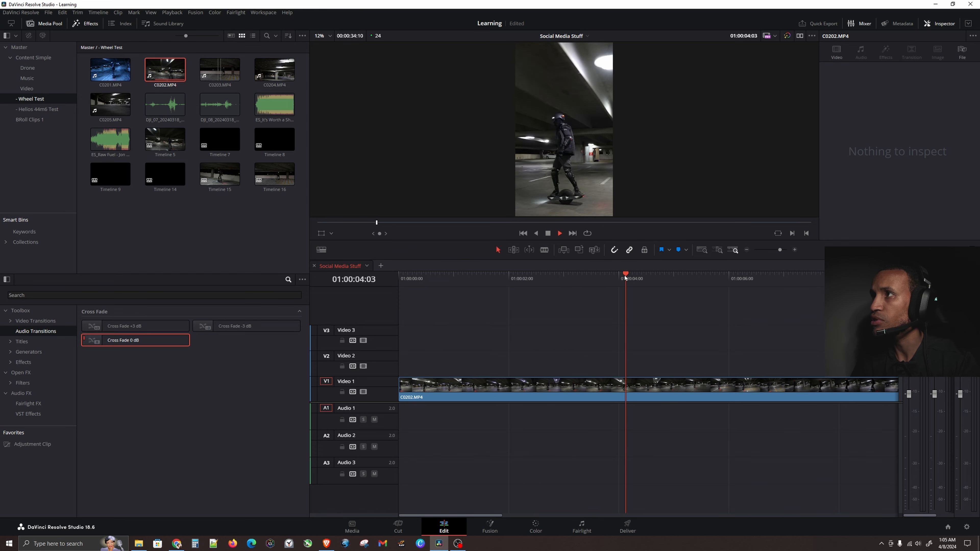
pyautogui.press('space')
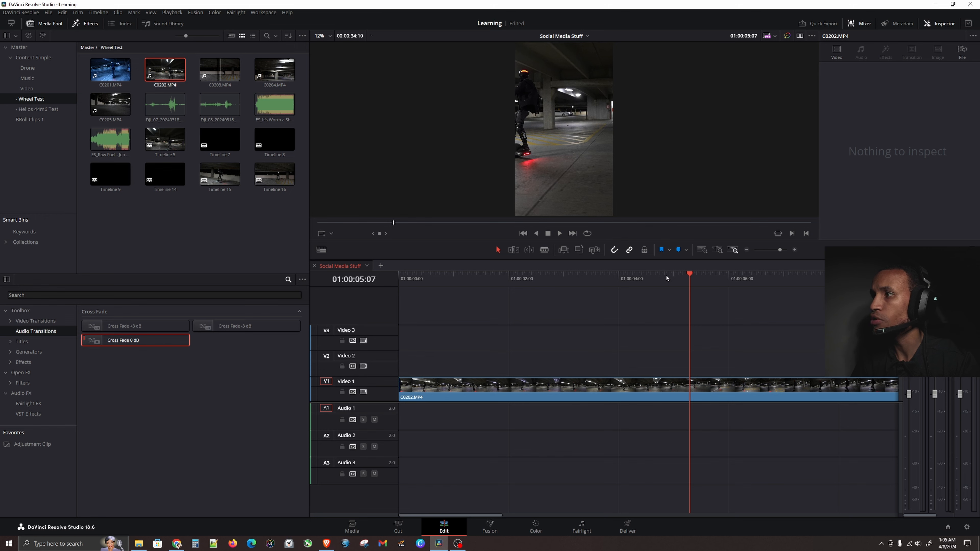
pyautogui.hotkey('ctrl', 's')
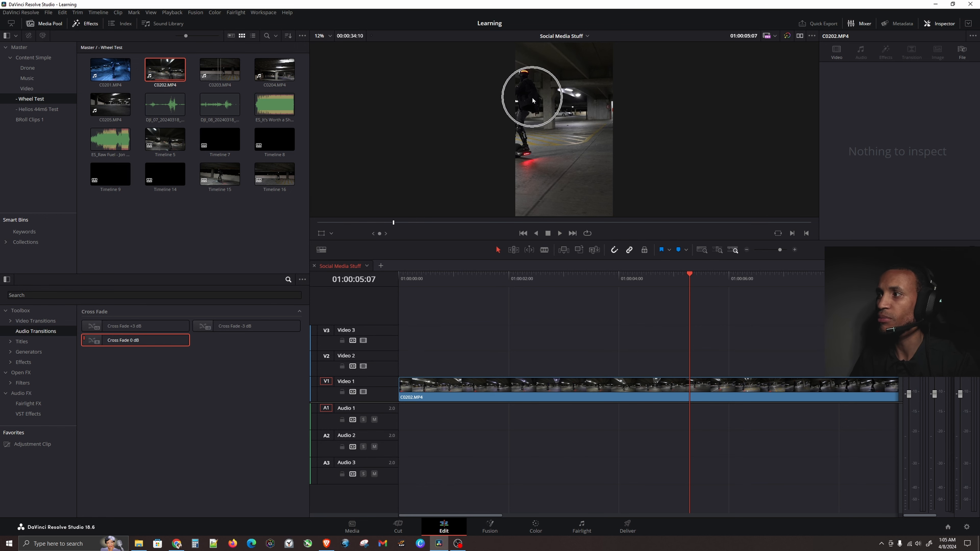
# Step: Apply Smart Reframe to the C0202.MP4 clip on Video 1 with Object of Interest left on Auto
pyautogui.click(581, 388)
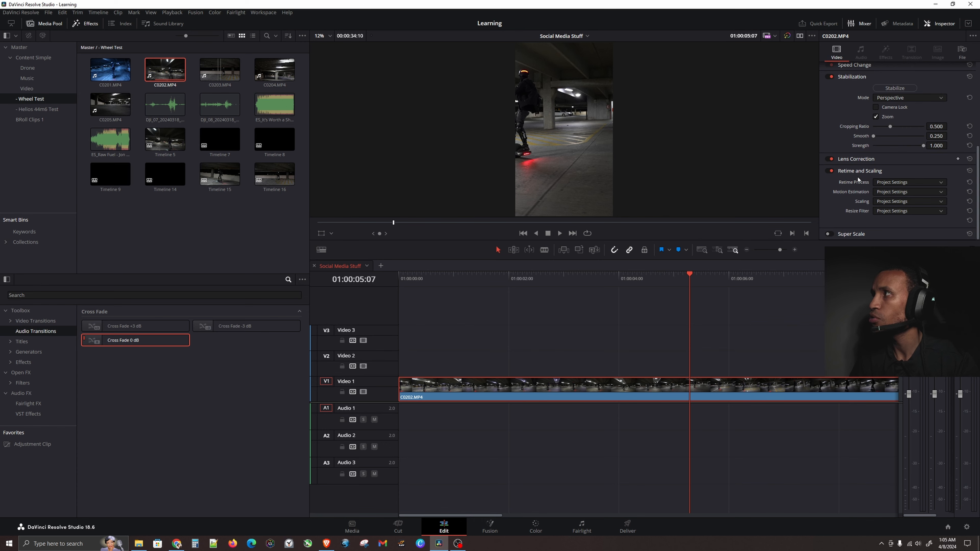
pyautogui.scroll(5, 858, 180)
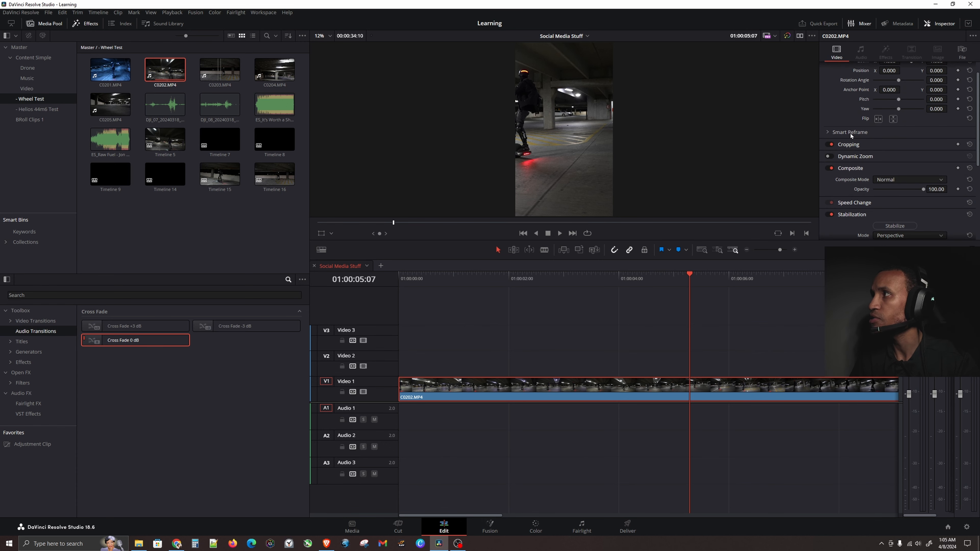
pyautogui.press('ctrl')
pyautogui.press('ctrl')
pyautogui.press('ctrl')
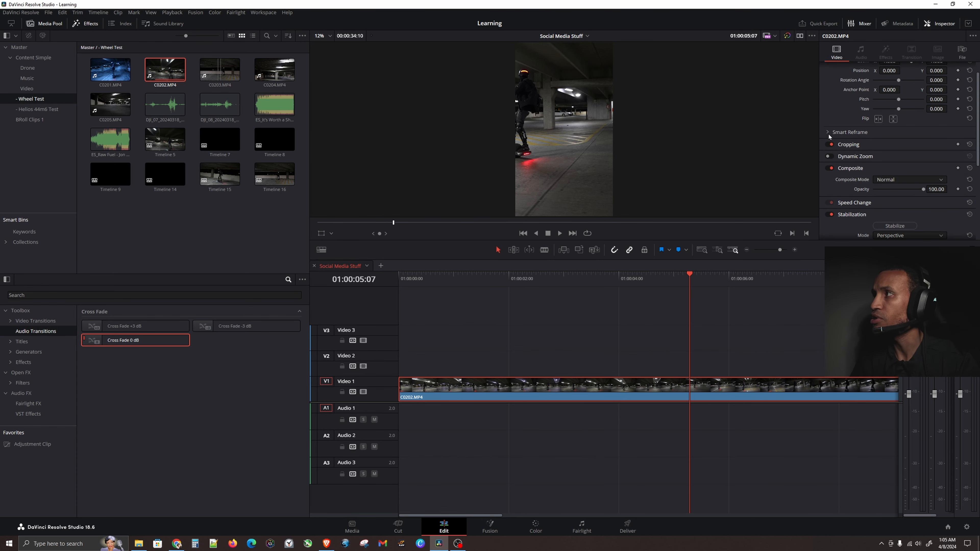
pyautogui.click(827, 132)
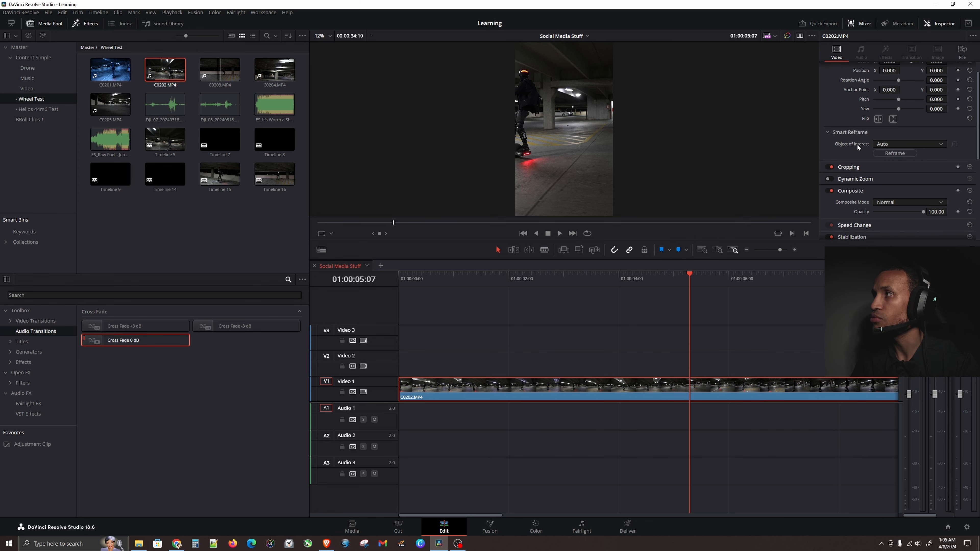
pyautogui.press('ctrl')
pyautogui.moveTo(497, 276); pyautogui.dragTo(408, 277)
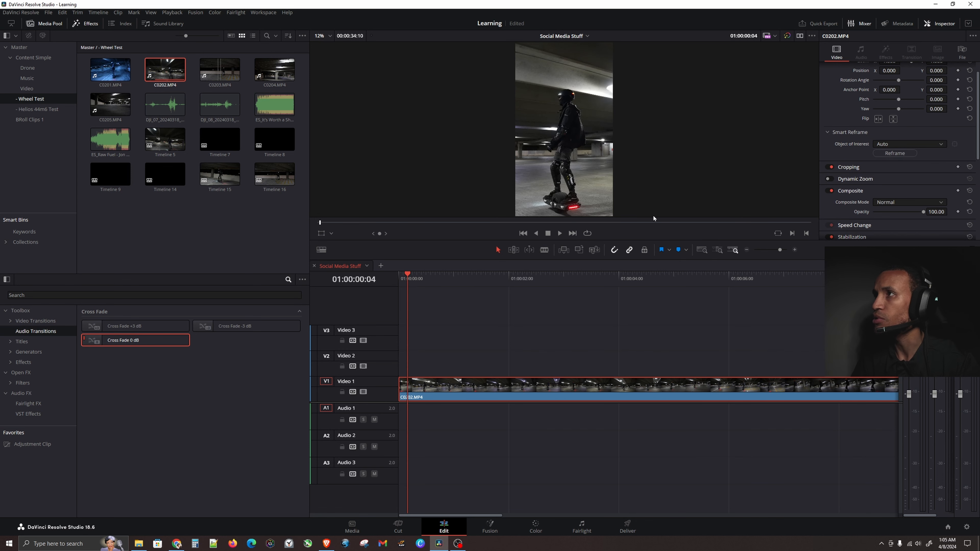
pyautogui.press('ctrl')
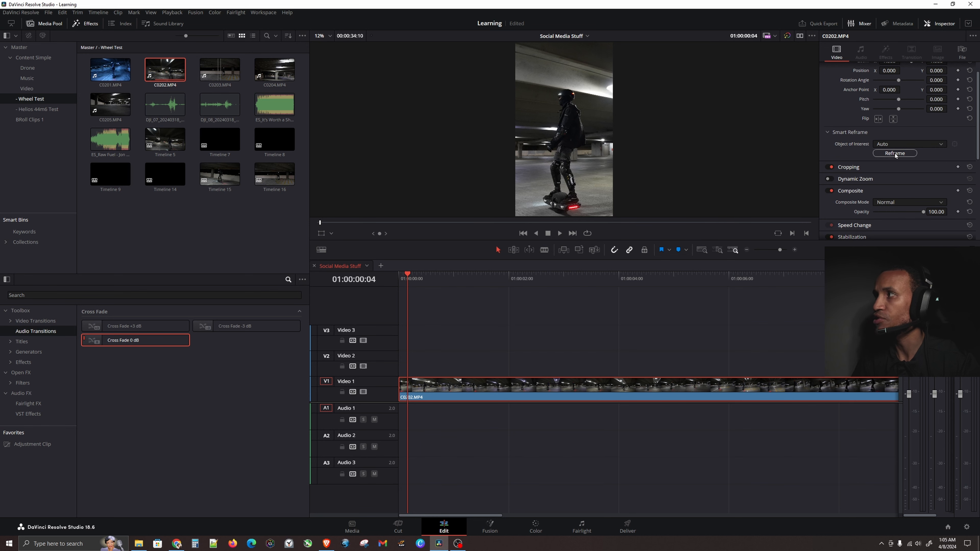
pyautogui.press('ctrl')
pyautogui.click(895, 154)
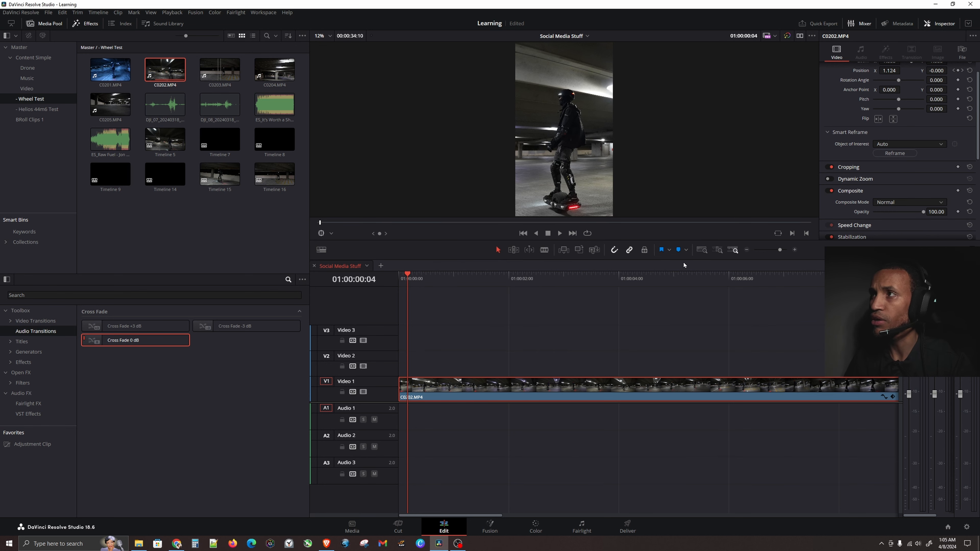
# Step: Check the Position keyframes of the C0202.MP4 clip and play it to review how the reframing follows the rider
pyautogui.press('Home')
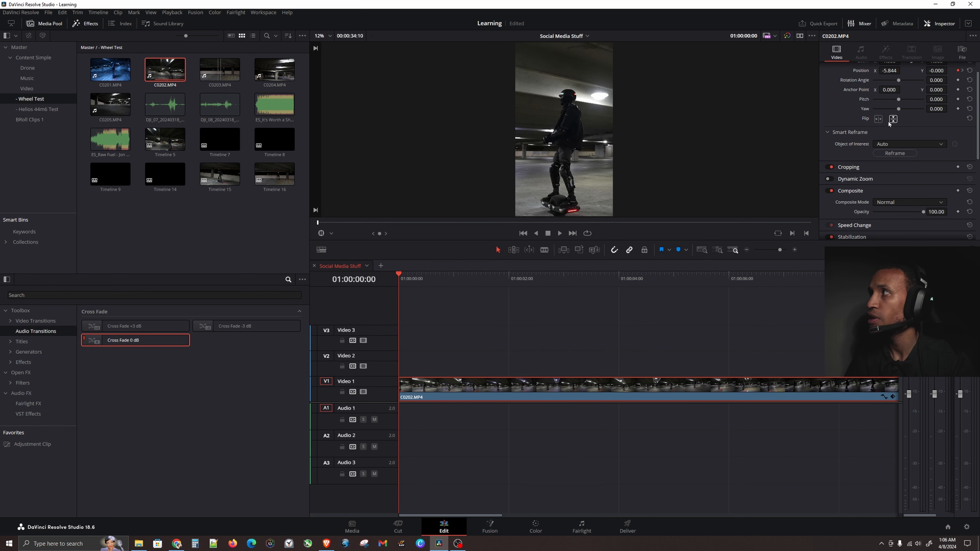
pyautogui.scroll(1, 920, 113)
pyautogui.click(955, 91)
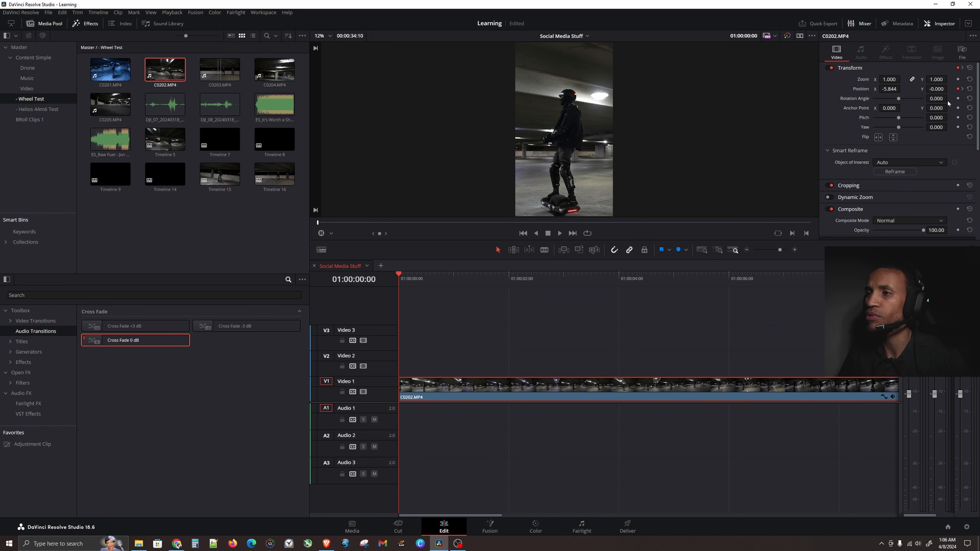
pyautogui.press('space')
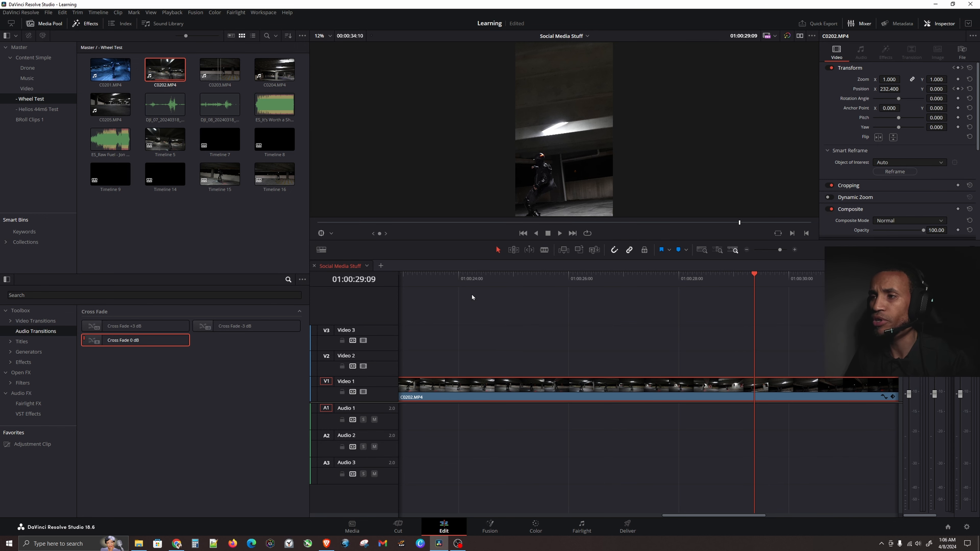
pyautogui.moveTo(443, 309); pyautogui.dragTo(361, 281)
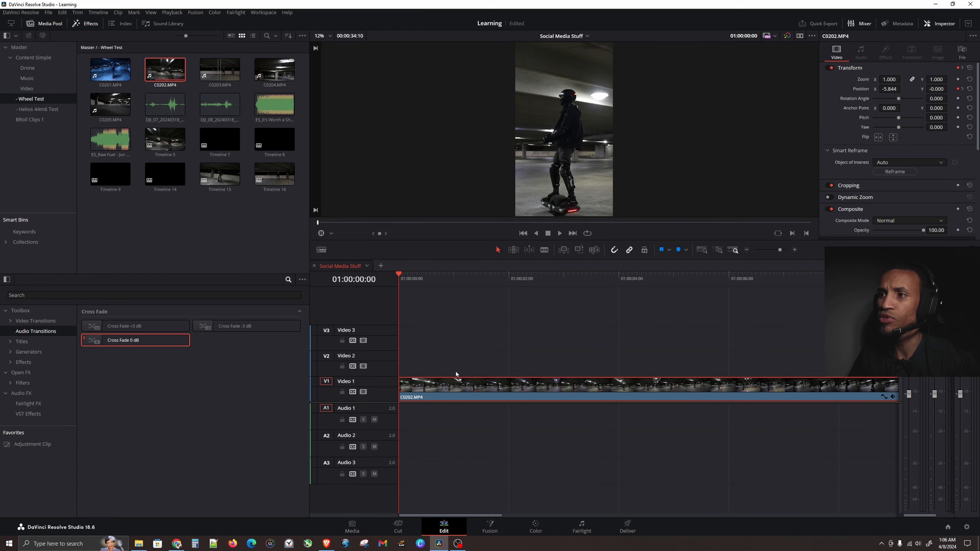
# Step: Delete the C0202.MP4 clip from Video 1 and bring its reframed version back
pyautogui.press('Delete')
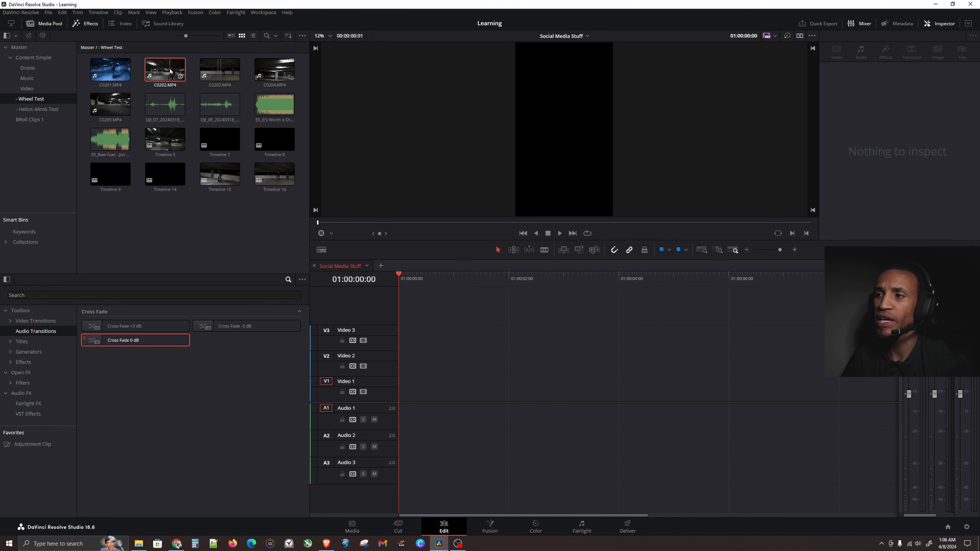
pyautogui.moveTo(170, 71); pyautogui.dragTo(409, 386)
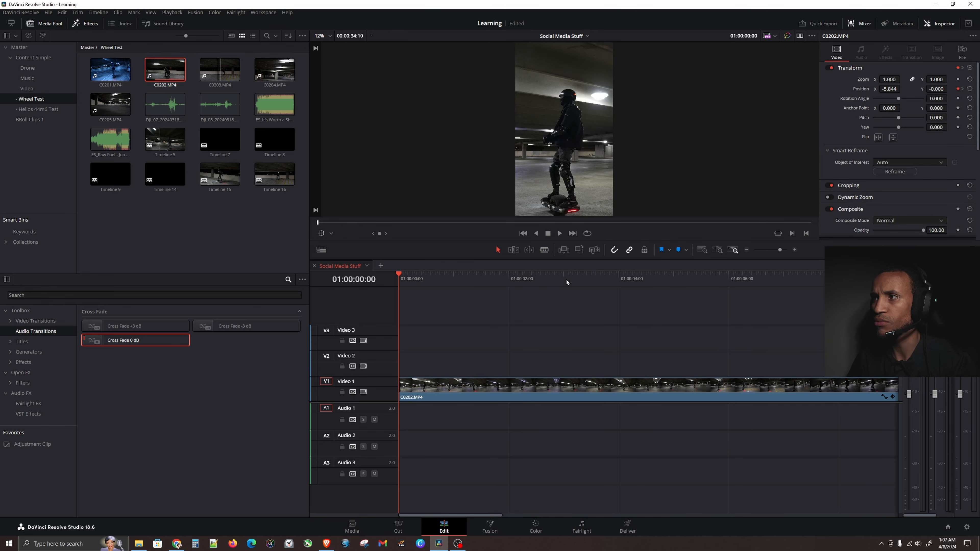
# Step: Trim the start and end of the reframed C0202.MP4 clip on Video 1, leaving a segment 00:00:02:07 long
pyautogui.moveTo(566, 280); pyautogui.dragTo(520, 279)
pyautogui.hotkey('ctrl', 'shift', '[')
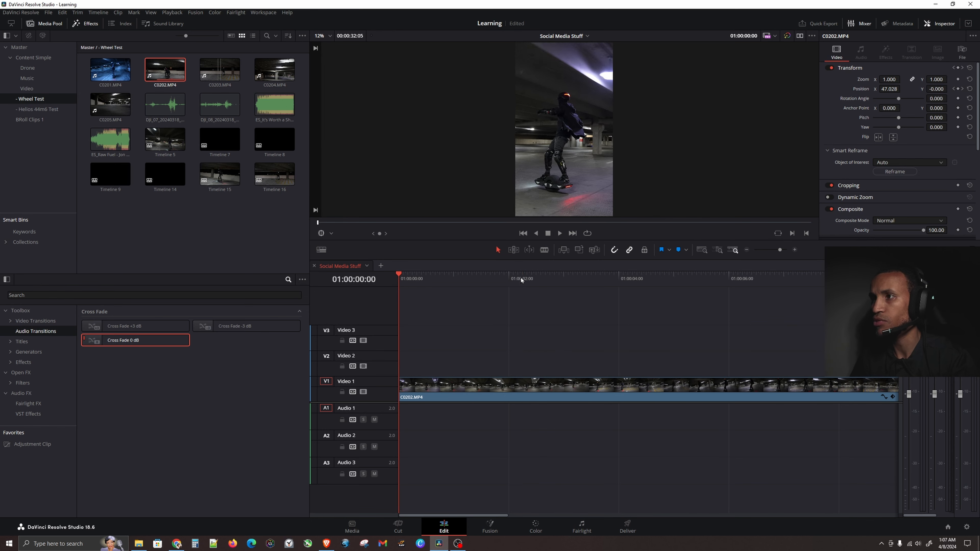
pyautogui.moveTo(732, 279); pyautogui.dragTo(406, 311)
pyautogui.hotkey('ctrl', 'shift', '[')
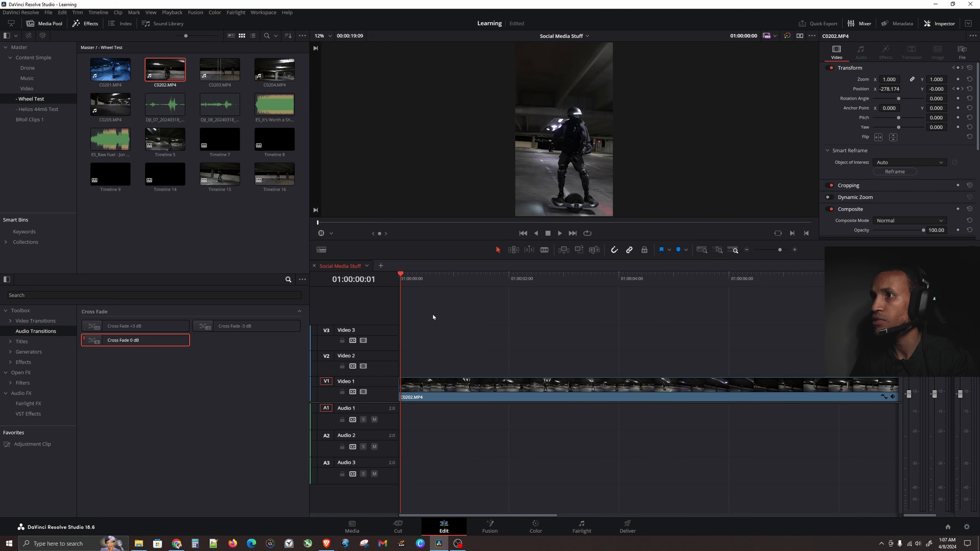
pyautogui.press('space')
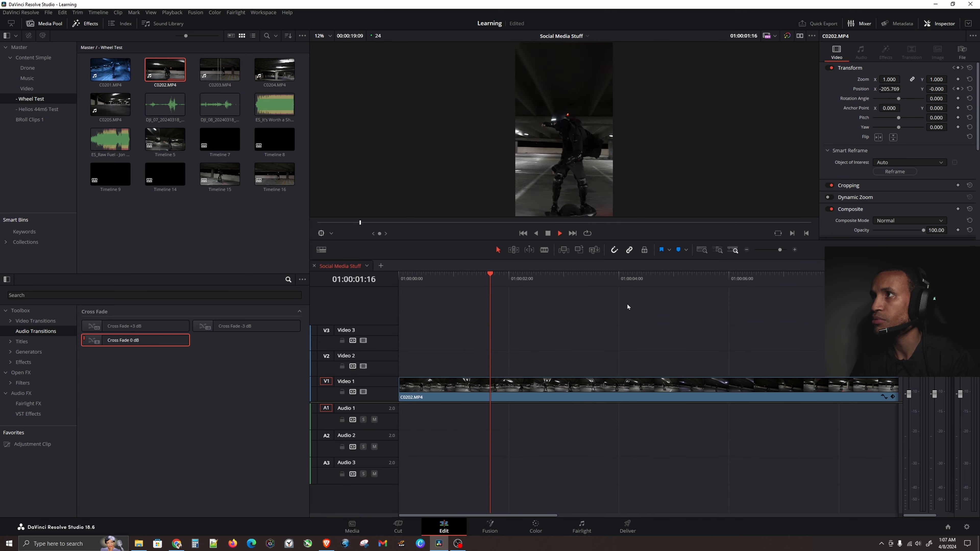
pyautogui.press('space')
pyautogui.hotkey('ctrl', 'shift', ']')
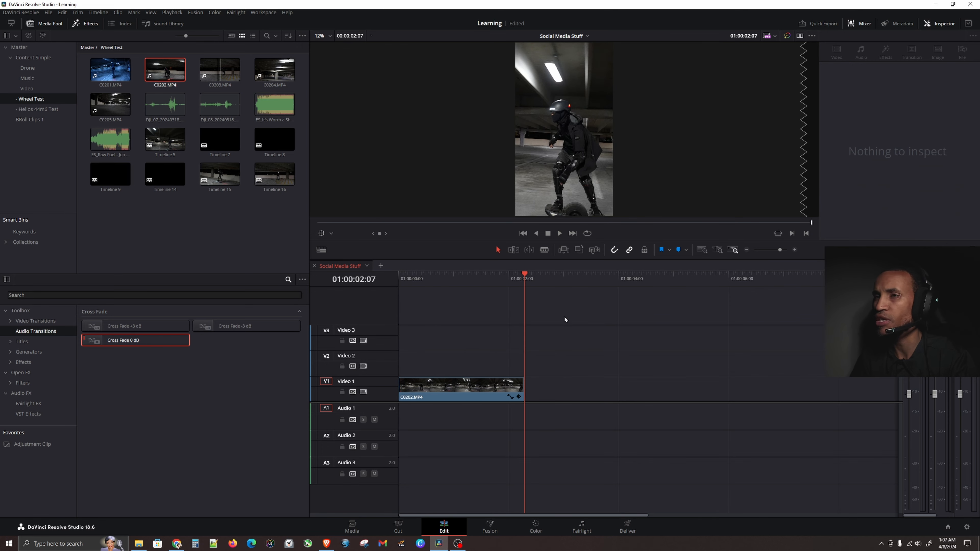
# Step: Add C0225.MP4 from the Helios 44m6 Test bin directly after C0202.MP4 on Video 1 and delete its audio
pyautogui.click(39, 109)
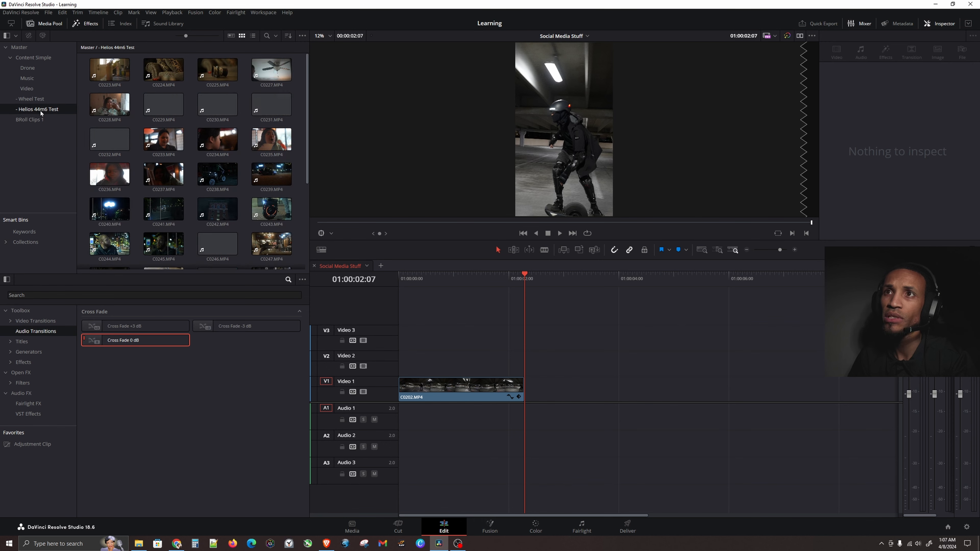
pyautogui.moveTo(228, 64); pyautogui.dragTo(525, 408)
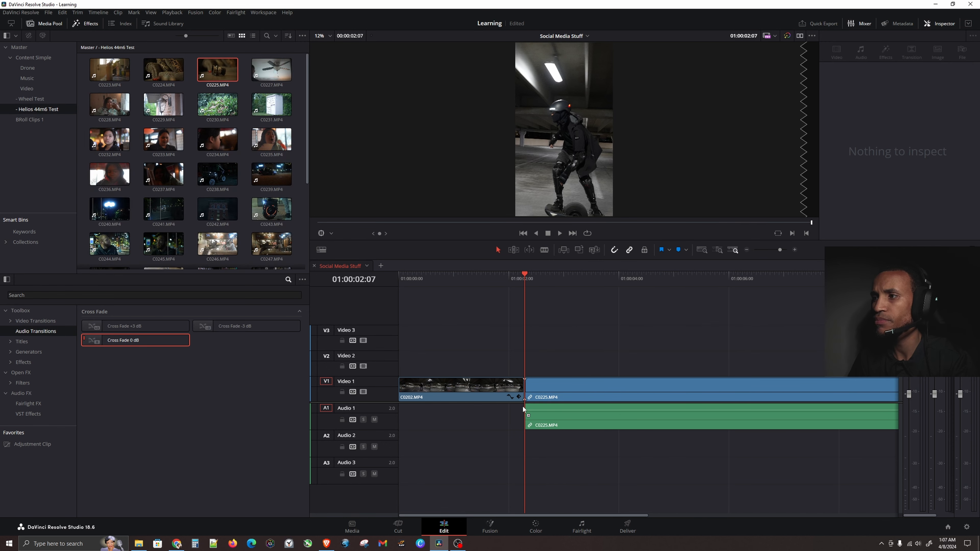
pyautogui.keyDown('alt'); pyautogui.click(576, 427); pyautogui.keyUp('alt')
pyautogui.press('Delete')
# Step: Trim the C0225.MP4 clip on Video 1 so that it ends at 01:00:05:04
pyautogui.click(582, 388)
pyautogui.click(581, 281)
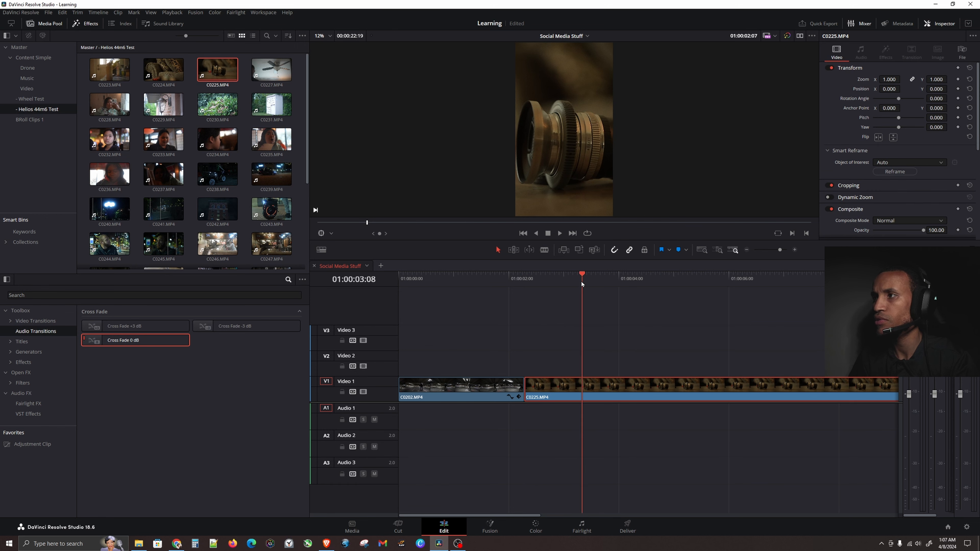
pyautogui.press('Up')
pyautogui.hotkey('ctrl', 'z')
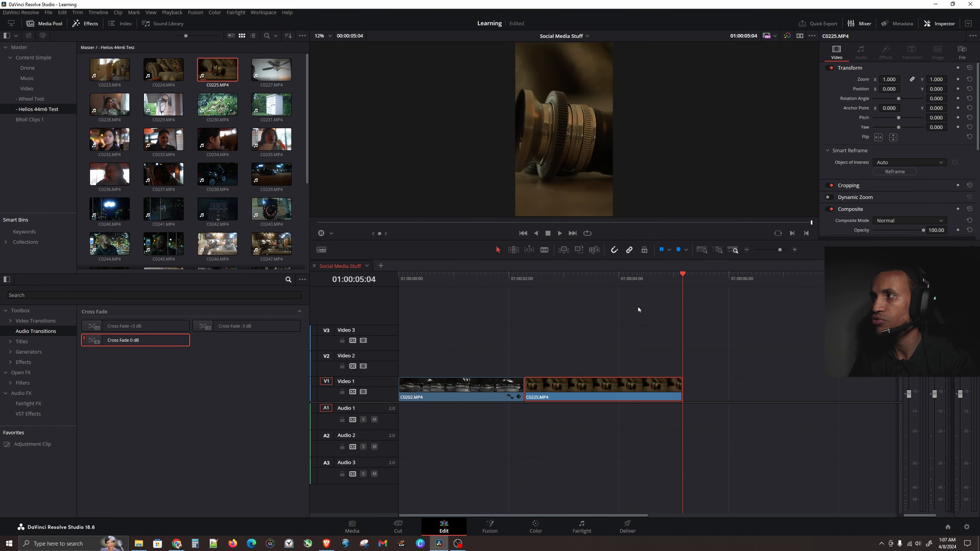
pyautogui.click(561, 336)
pyautogui.click(490, 278)
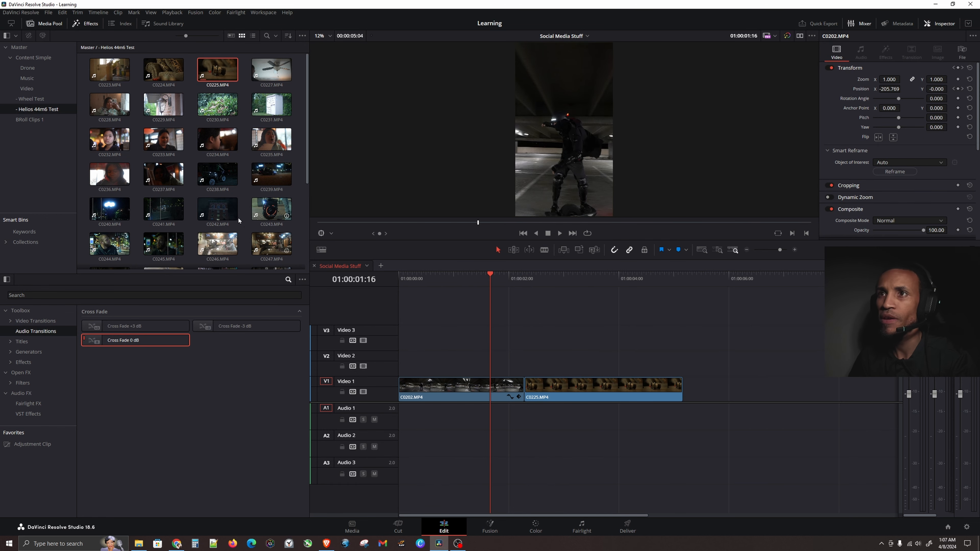
# Step: Add C0238.MP4 from the Helios 44m6 Test bin directly after C0225.MP4 on Video 1 and delete its audio
pyautogui.moveTo(216, 175); pyautogui.dragTo(712, 400)
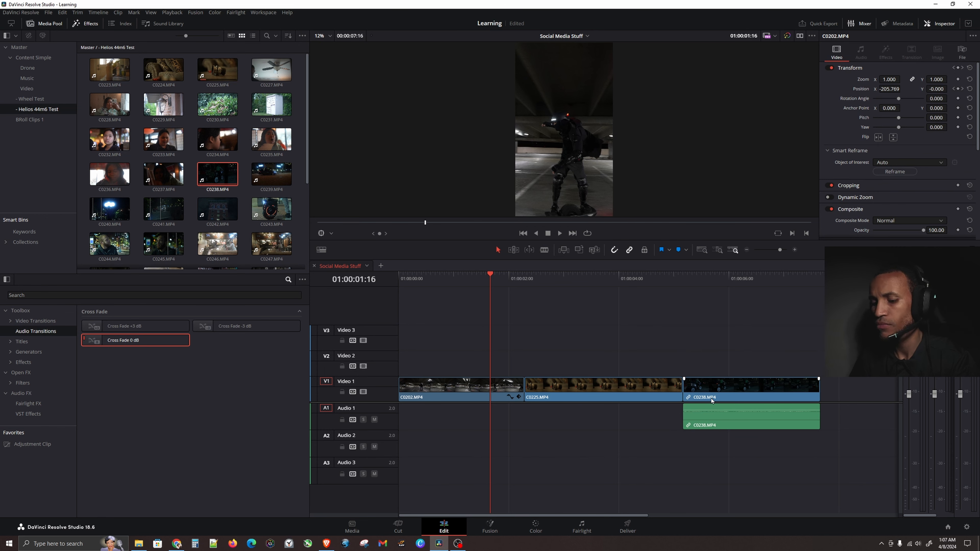
pyautogui.keyDown('alt'); pyautogui.click(731, 425); pyautogui.keyUp('alt')
pyautogui.press('Delete')
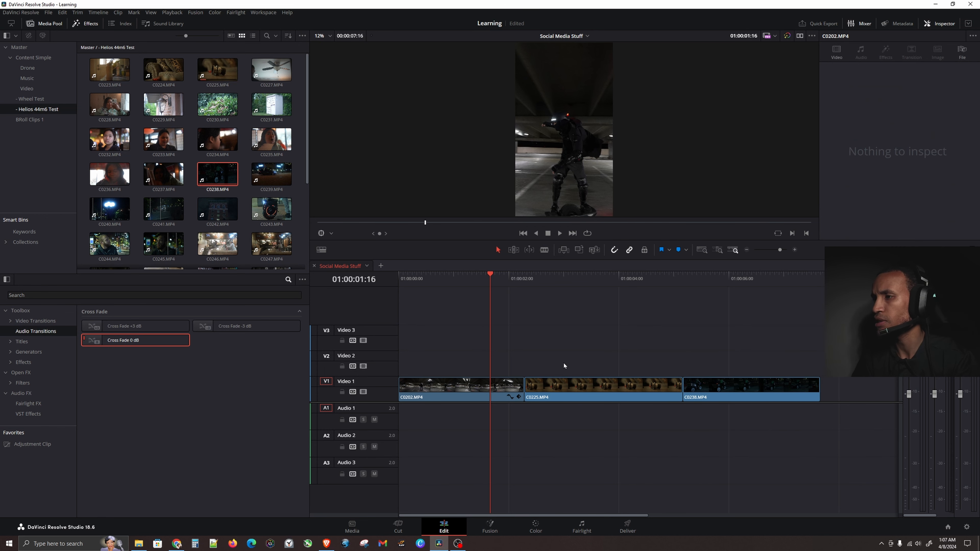
# Step: Review the three-clip sequence on Video 1 by scrubbing through it and playing it back from 01:00:00:00
pyautogui.moveTo(423, 280); pyautogui.dragTo(395, 283)
pyautogui.click(543, 282)
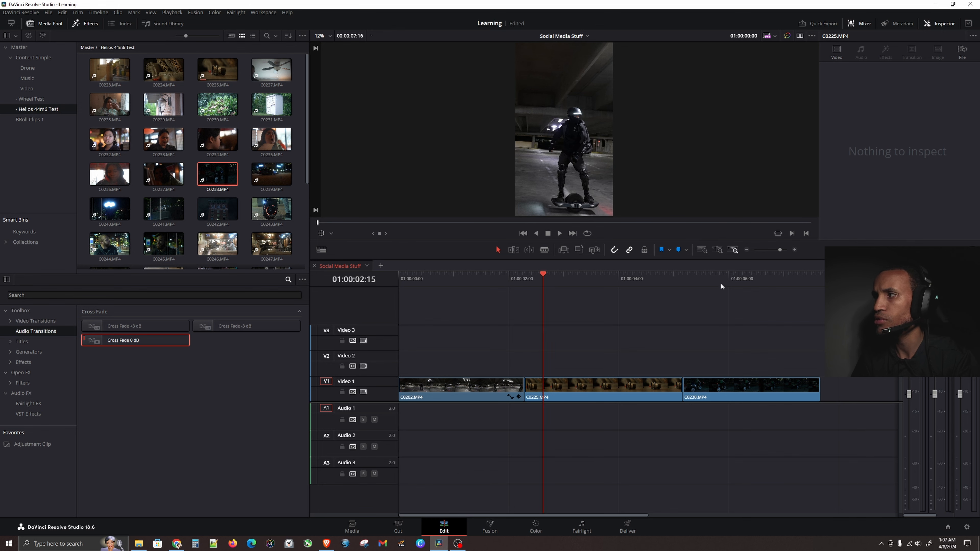
pyautogui.click(742, 280)
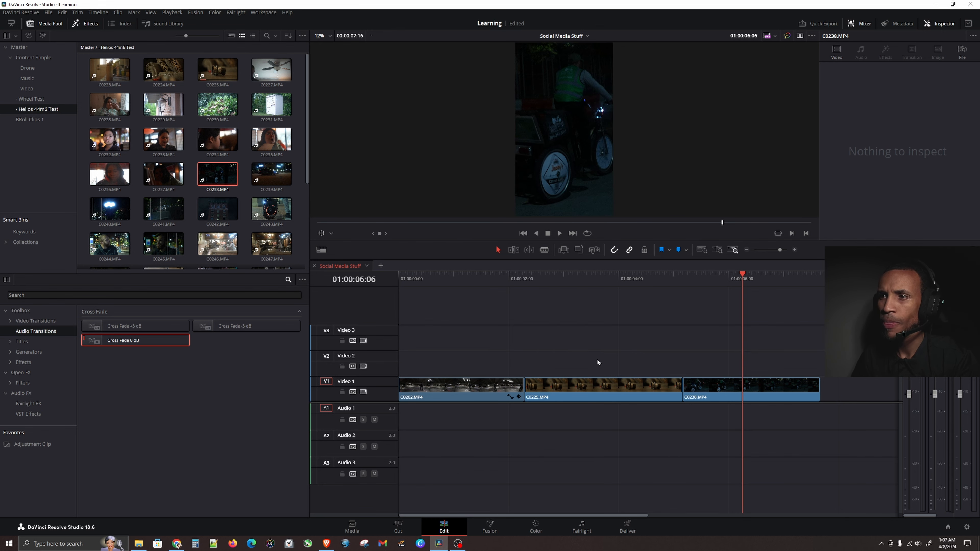
pyautogui.moveTo(429, 282); pyautogui.dragTo(381, 285)
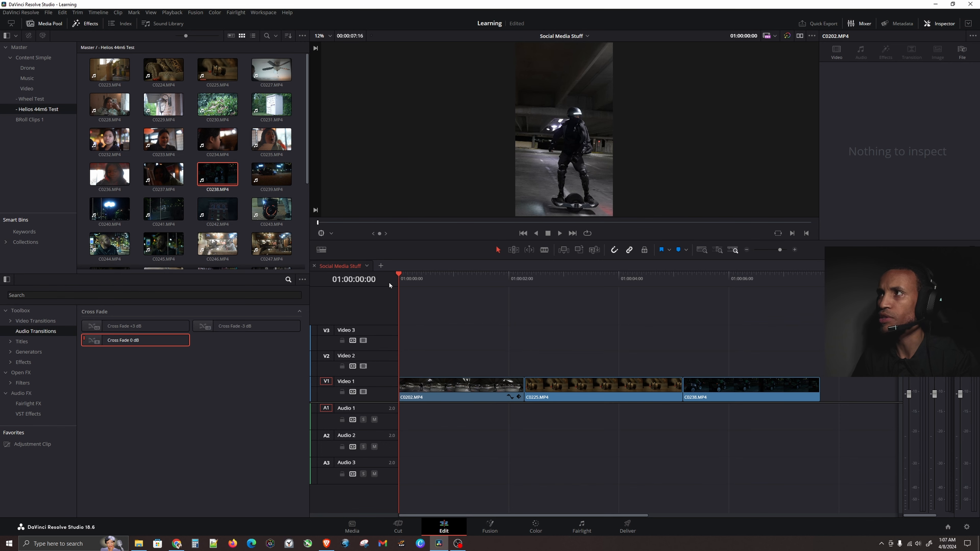
pyautogui.press('space')
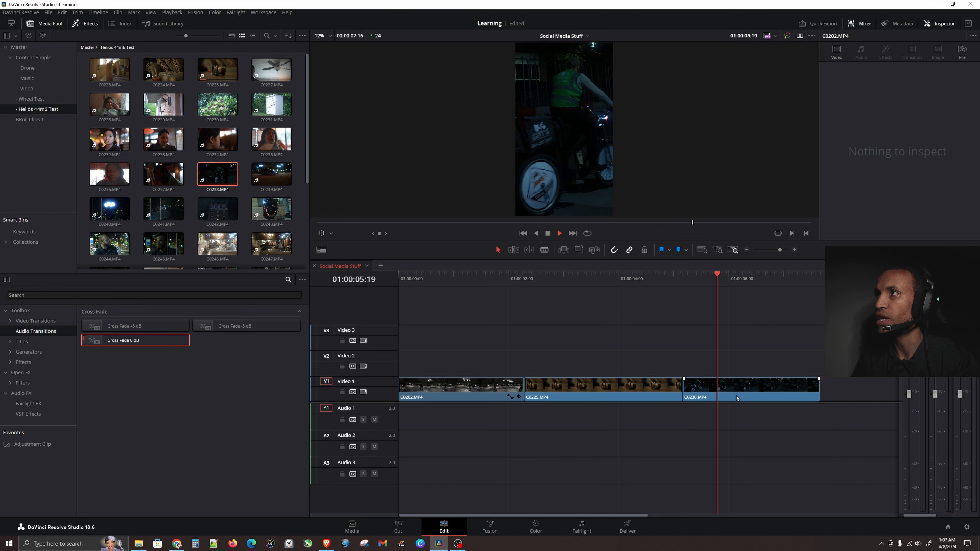
pyautogui.press('space')
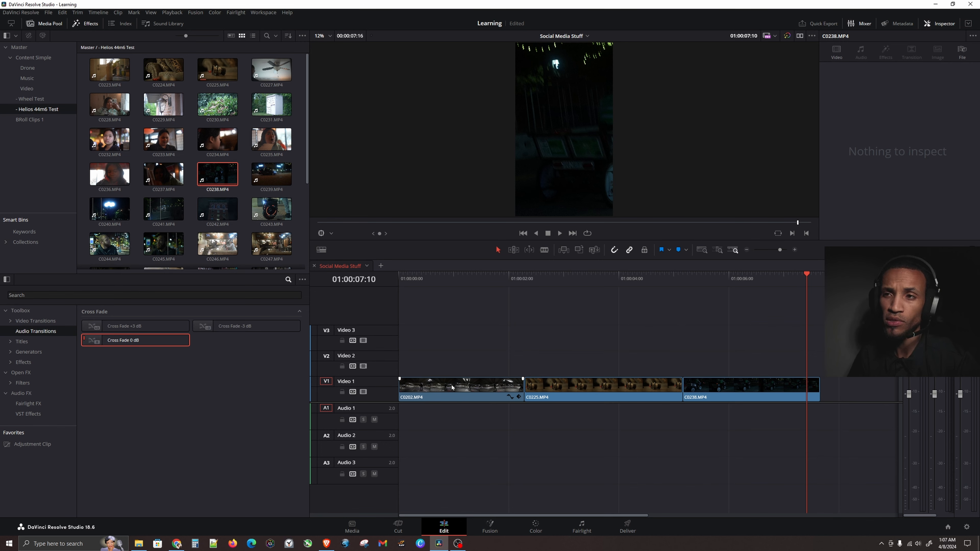
# Step: On the Deliver page, name the export SocialTests and set its location to the Downloads folder
pyautogui.click(628, 531)
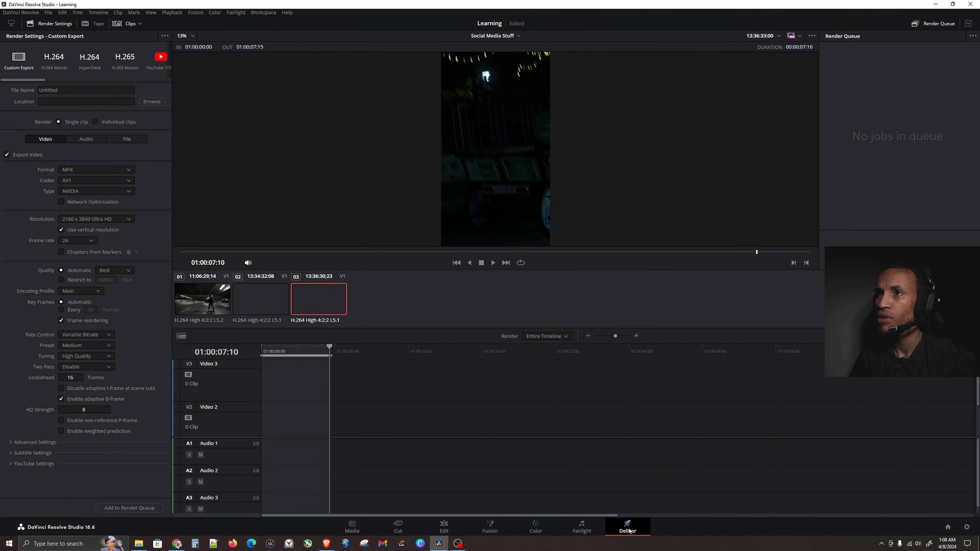
pyautogui.click(103, 93)
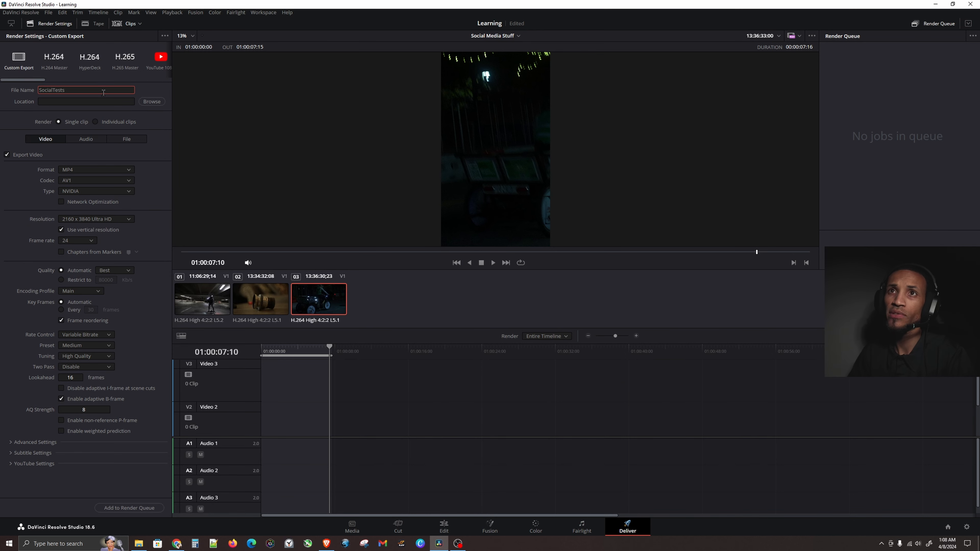
pyautogui.click(151, 102)
pyautogui.scroll(-3, 28, 85)
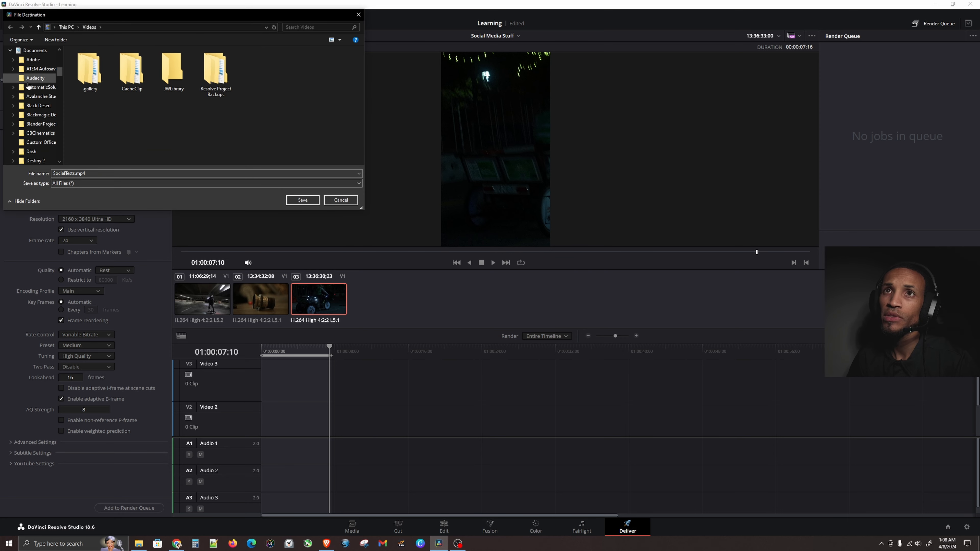
pyautogui.click(39, 27)
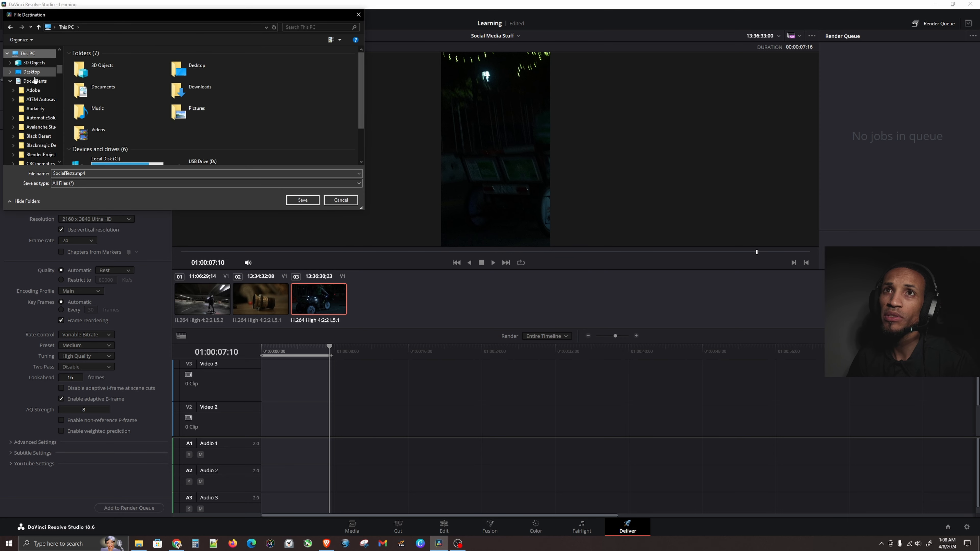
pyautogui.scroll(-5, 34, 92)
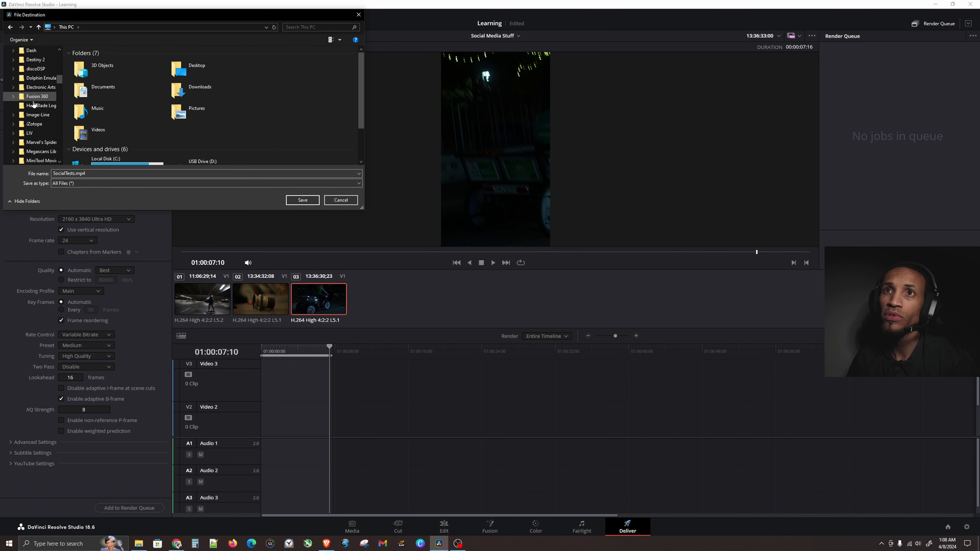
pyautogui.scroll(-10, 34, 104)
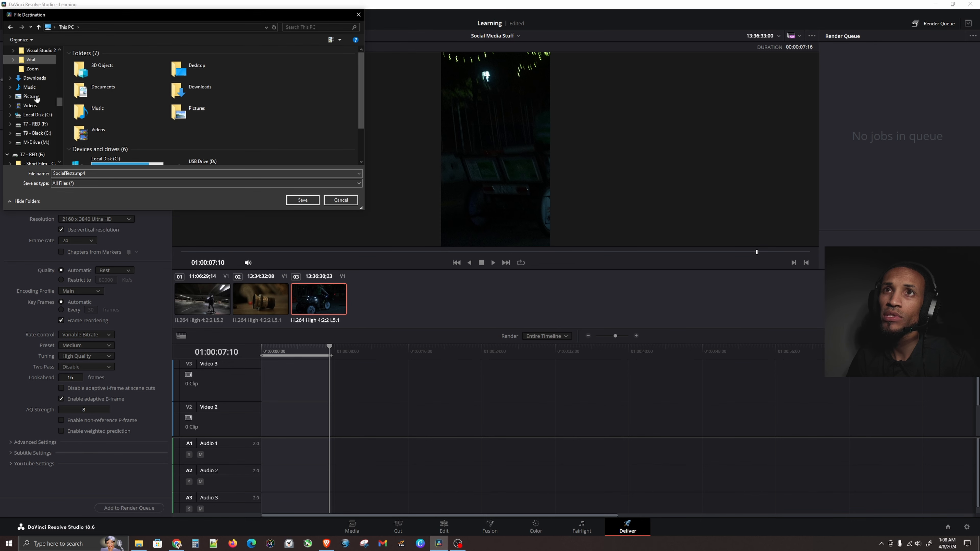
pyautogui.click(34, 78)
pyautogui.click(302, 200)
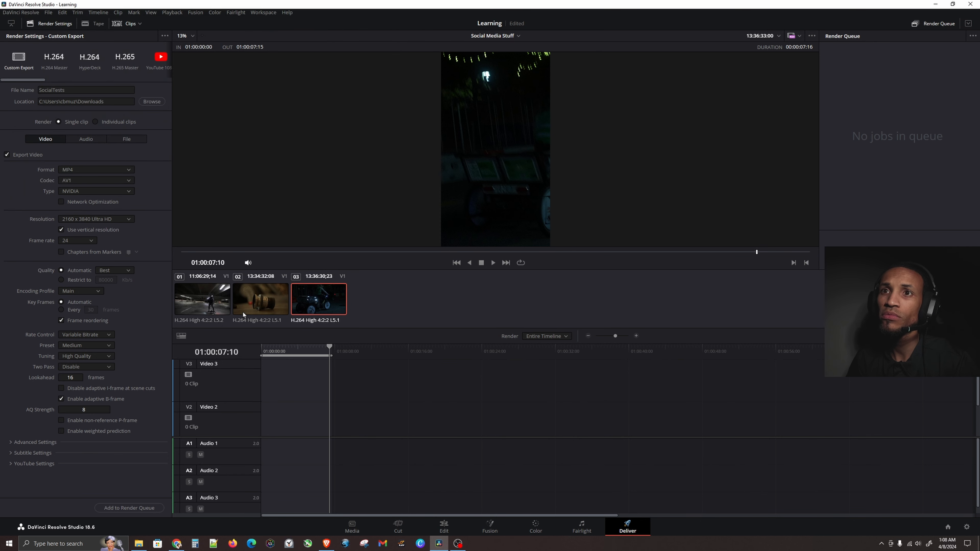
# Step: Set the export codec to H.264 and the resolution to 1080 x 1080 HD Square
pyautogui.click(97, 182)
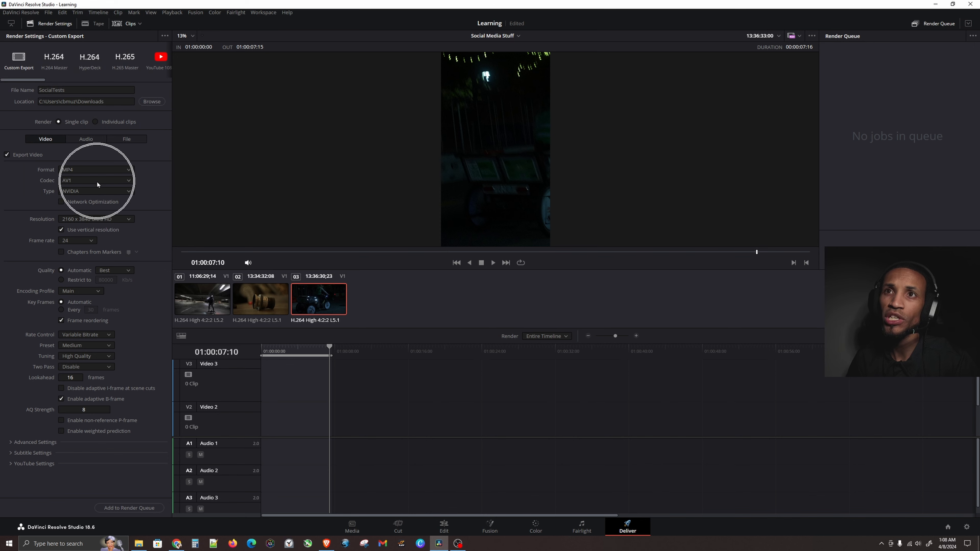
pyautogui.click(98, 181)
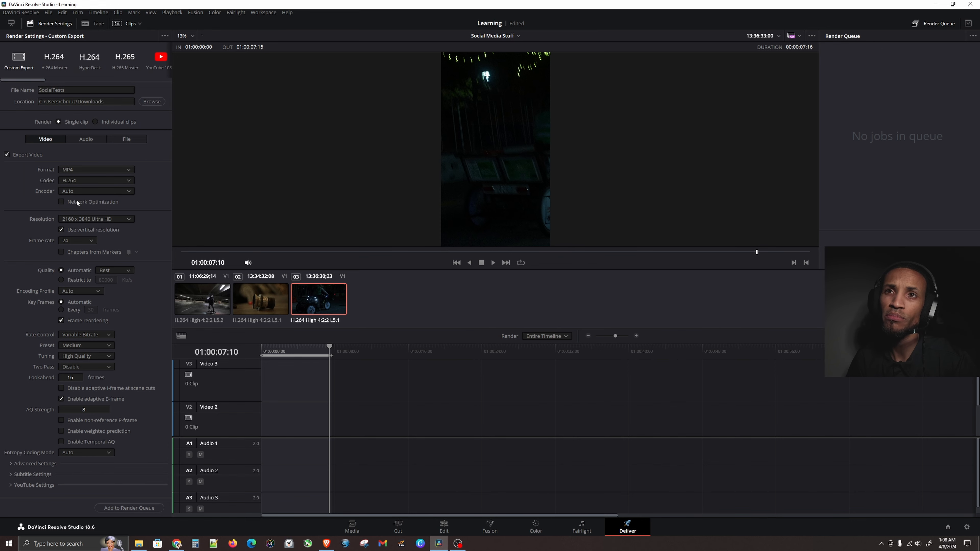
pyautogui.click(98, 220)
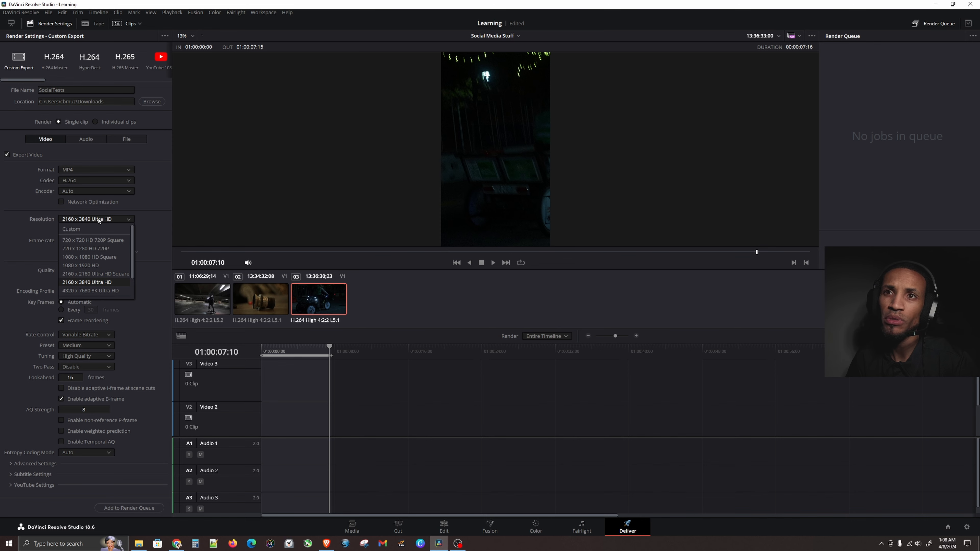
pyautogui.click(87, 258)
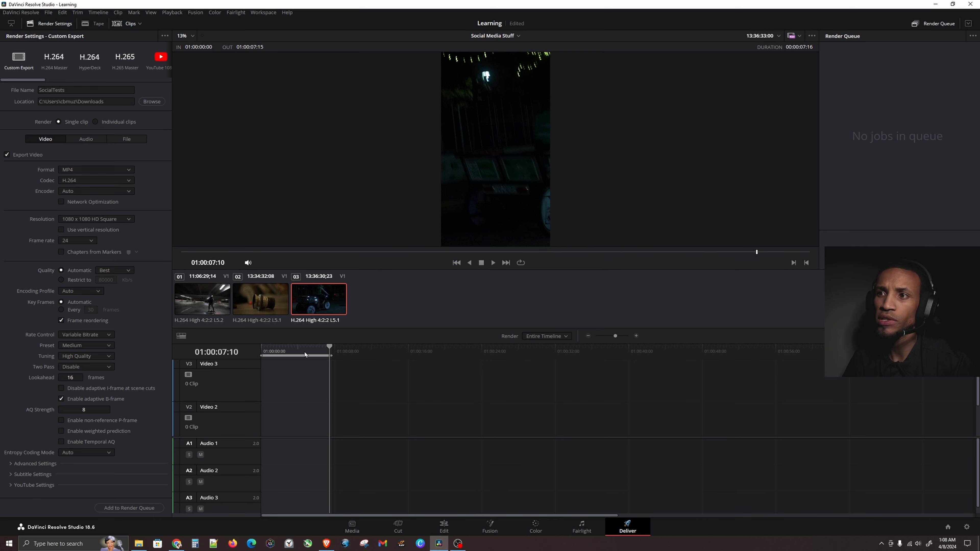
# Step: Set the export to render individual clips and add it to the render queue
pyautogui.moveTo(305, 353); pyautogui.dragTo(257, 360)
pyautogui.scroll(-4, 321, 405)
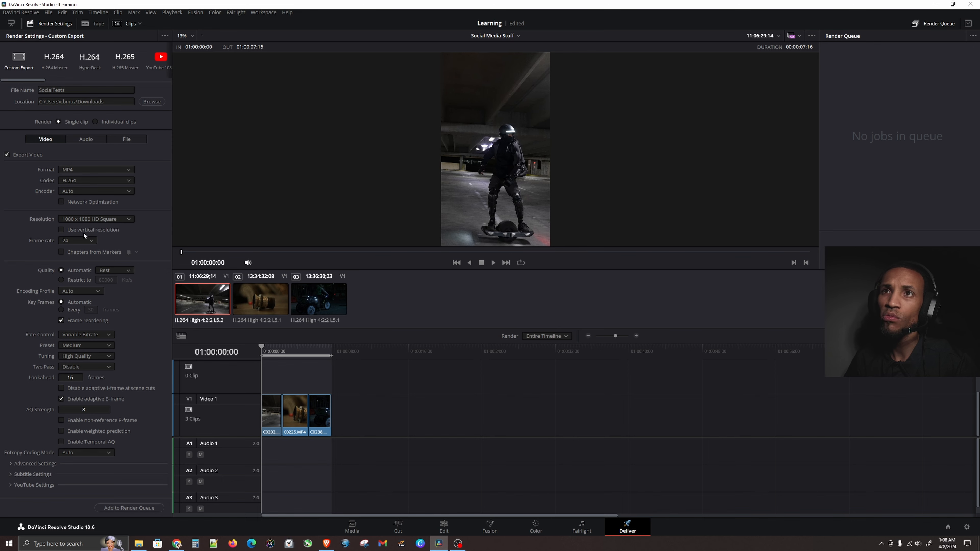
pyautogui.click(96, 122)
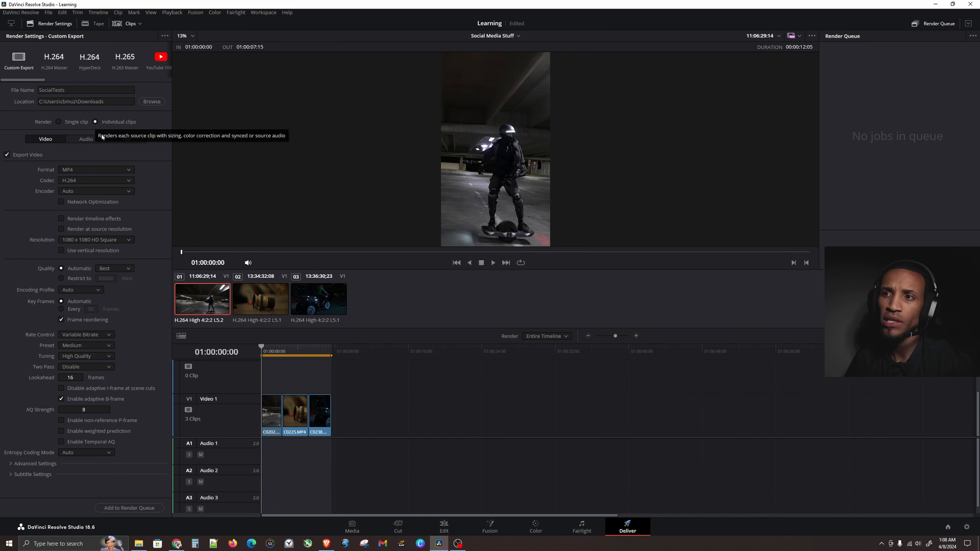
pyautogui.click(134, 509)
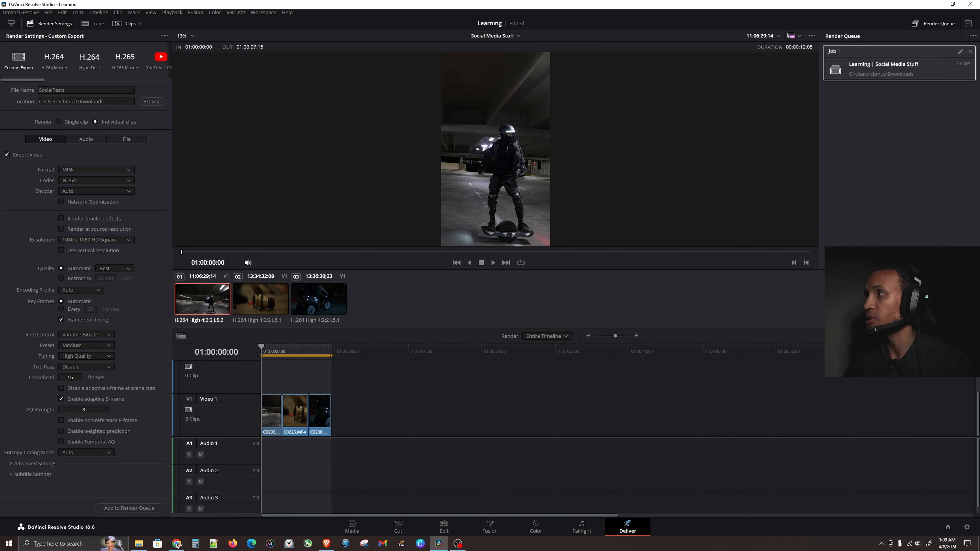
# Step: Remove Job 1 from the render queue and return to the Edit page
pyautogui.click(970, 52)
pyautogui.click(444, 527)
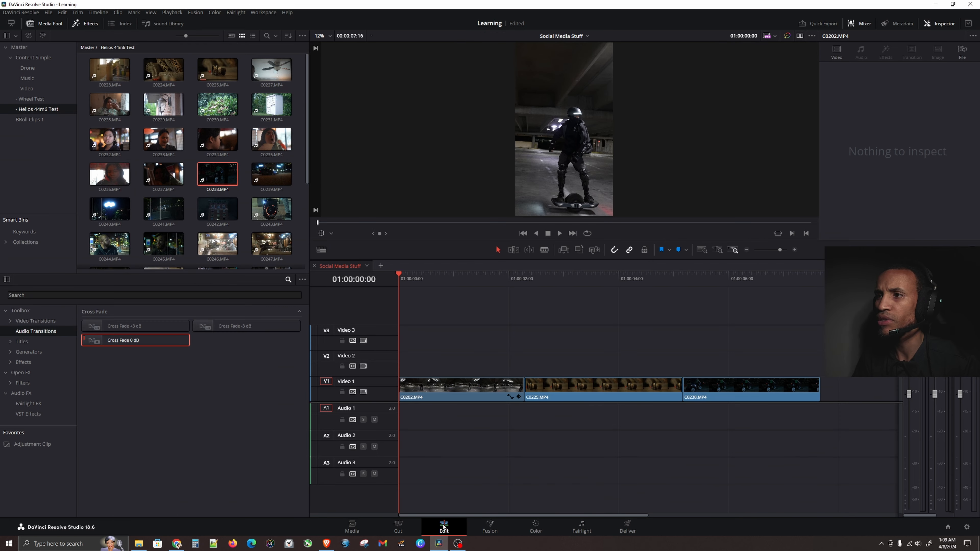
pyautogui.click(444, 526)
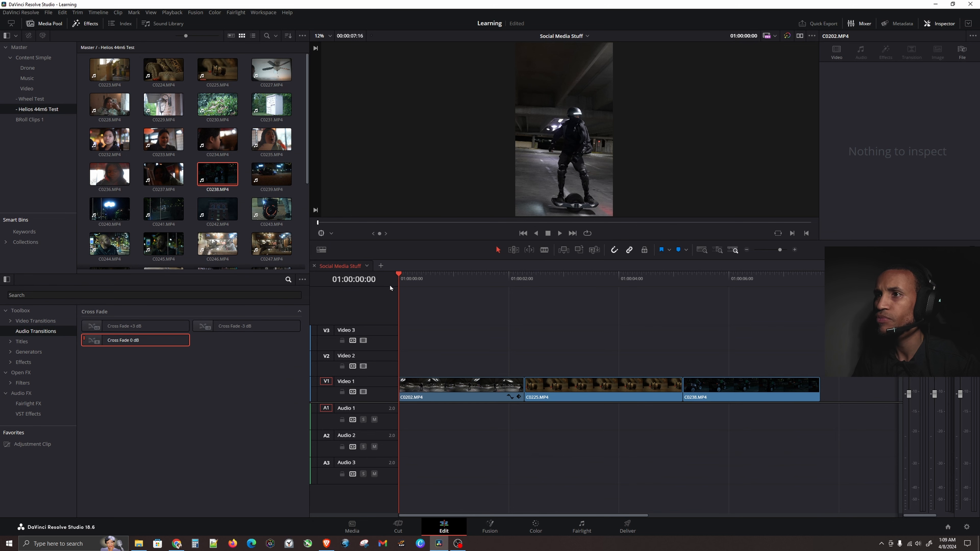
# Step: Open another timeline tab and, with the Video bin selected, bring 1. Davinci Resolve Training - Media.mp4 from outside Resolve into the empty timeline
pyautogui.click(381, 266)
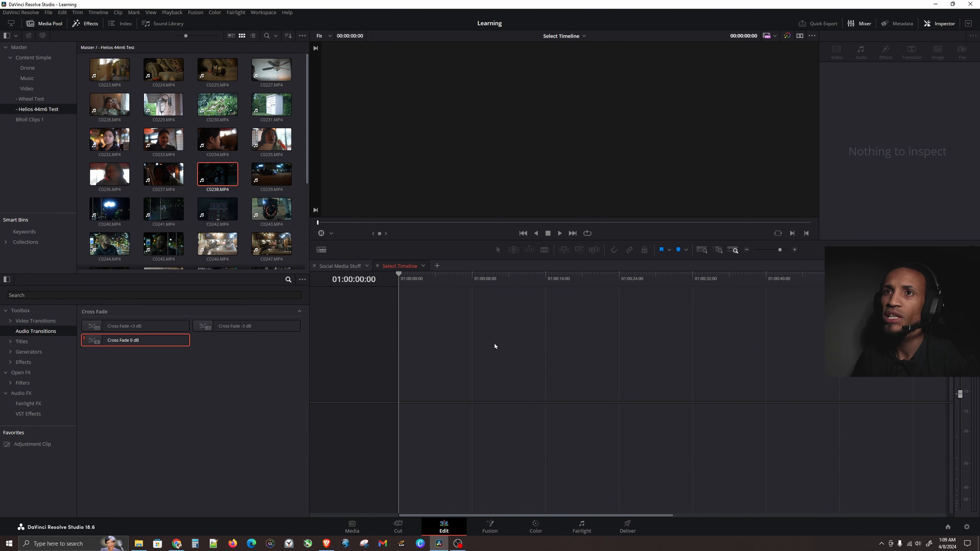
pyautogui.click(40, 90)
pyautogui.scroll(-2, 225, 205)
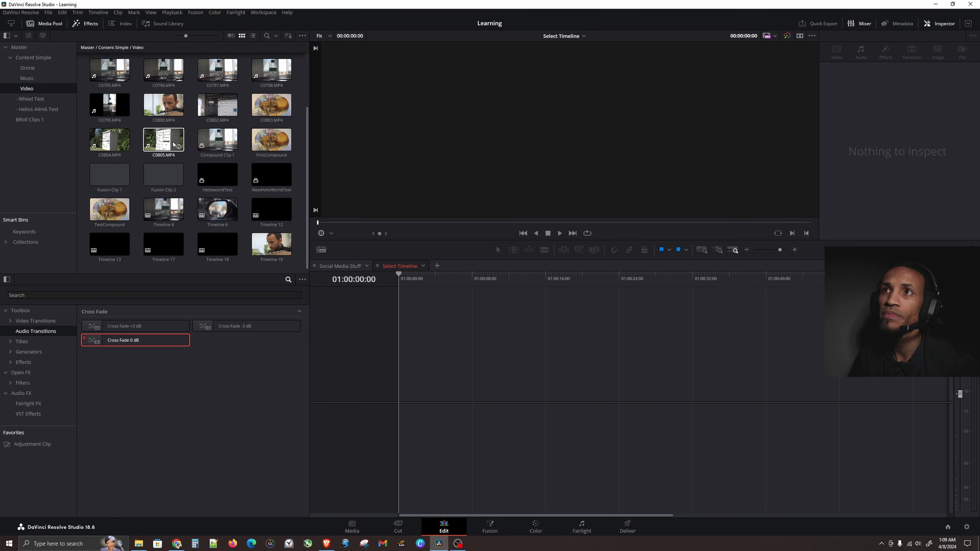
pyautogui.hotkey('alt', 'Tab')
pyautogui.moveTo(207, 170); pyautogui.dragTo(447, 386)
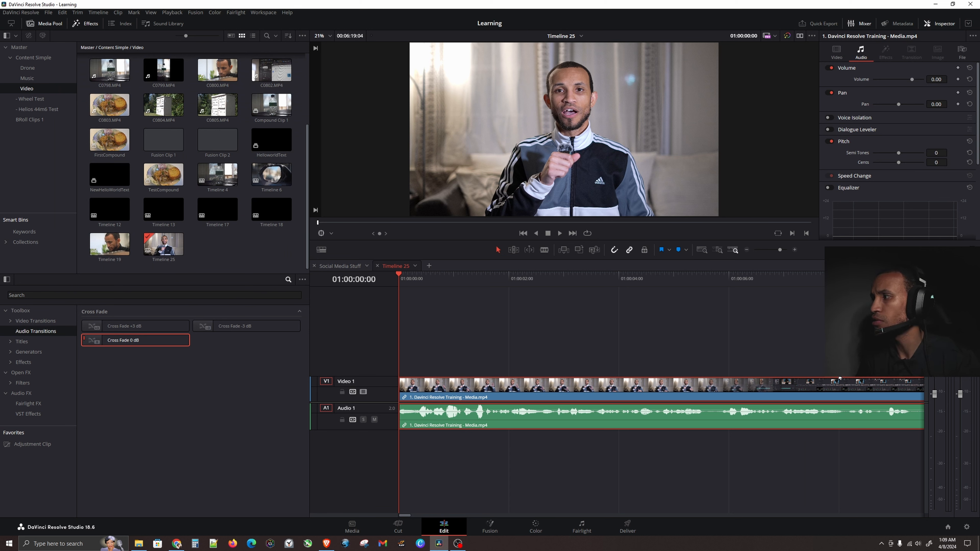
# Step: Play and scrub through the training video around its first minute, leaving the playhead at 01:00:58:02
pyautogui.moveTo(434, 282); pyautogui.dragTo(446, 279)
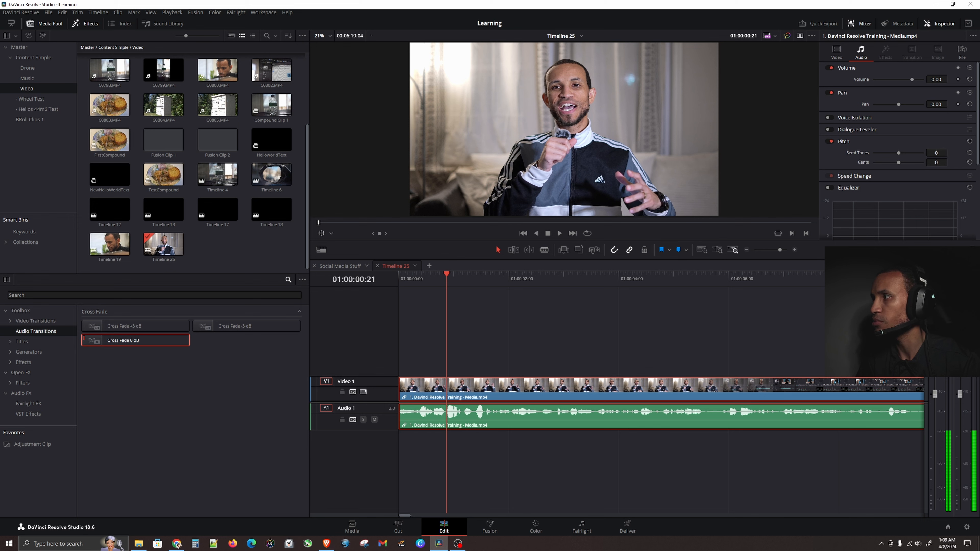
pyautogui.press('space')
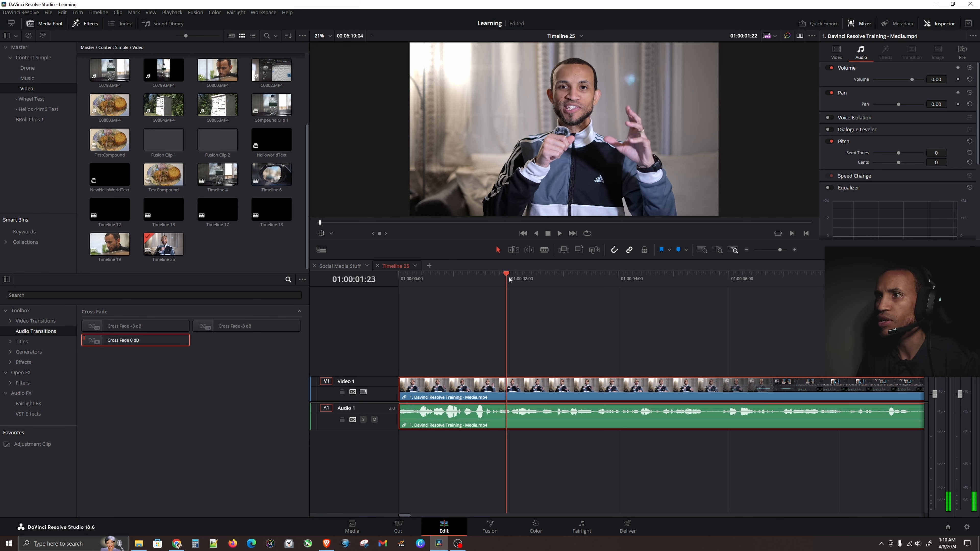
pyautogui.hscroll(3, 676, 283)
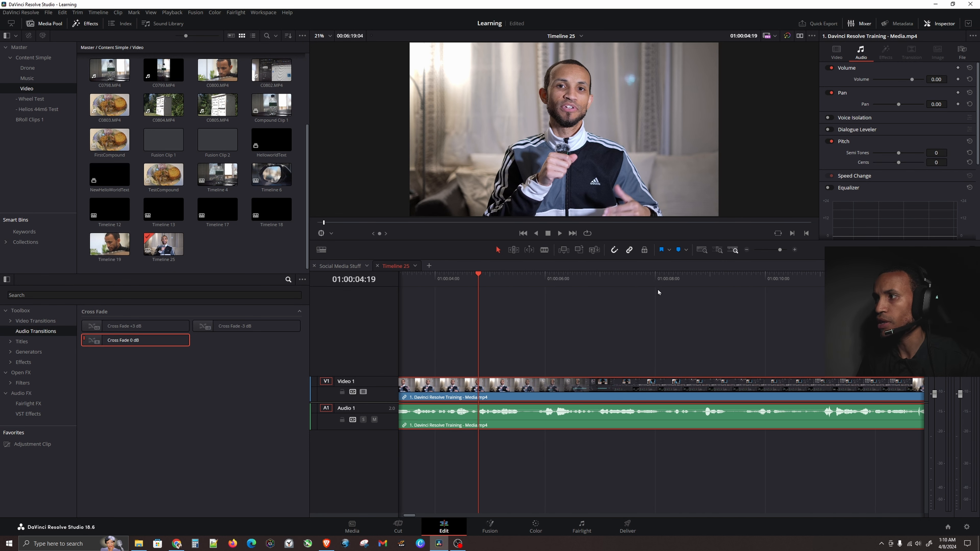
pyautogui.scroll(-10, 518, 321)
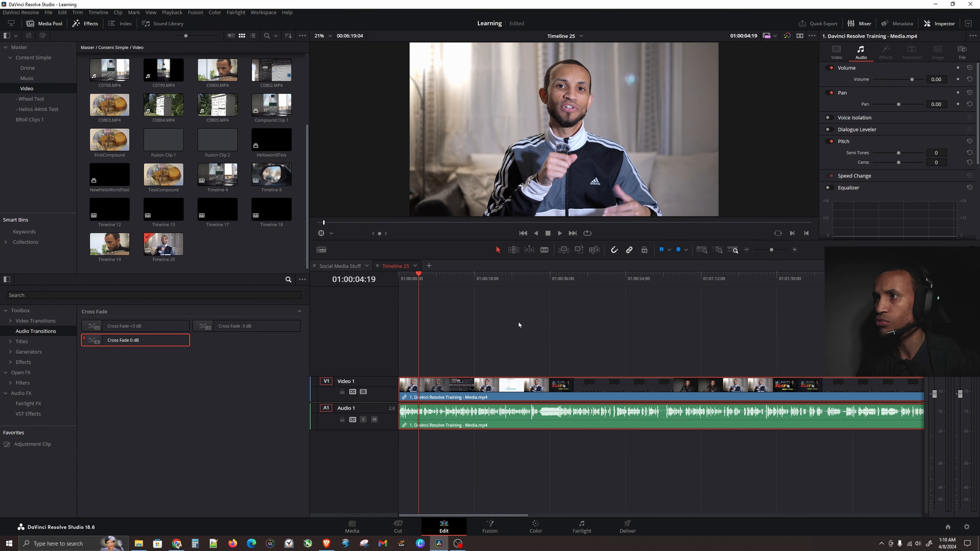
pyautogui.moveTo(418, 283); pyautogui.dragTo(520, 278)
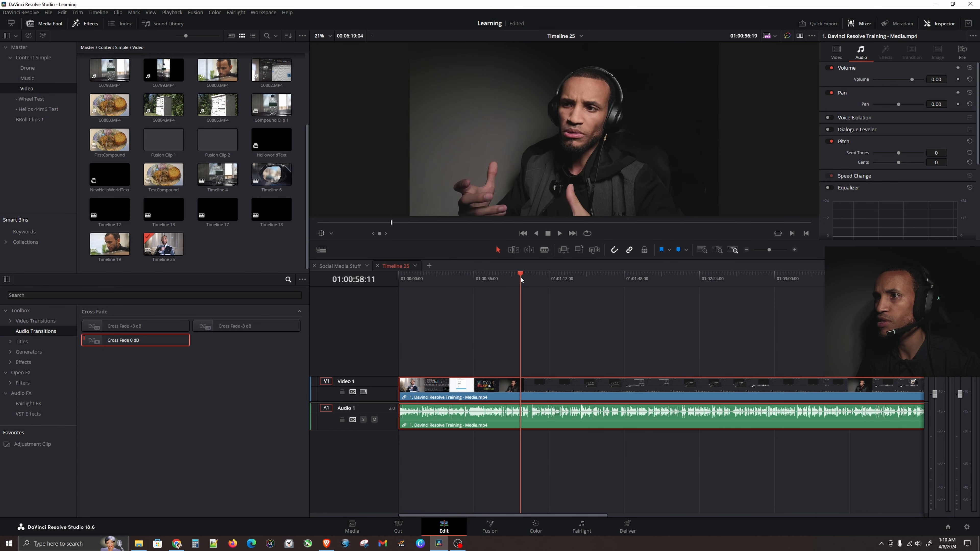
pyautogui.click(369, 283)
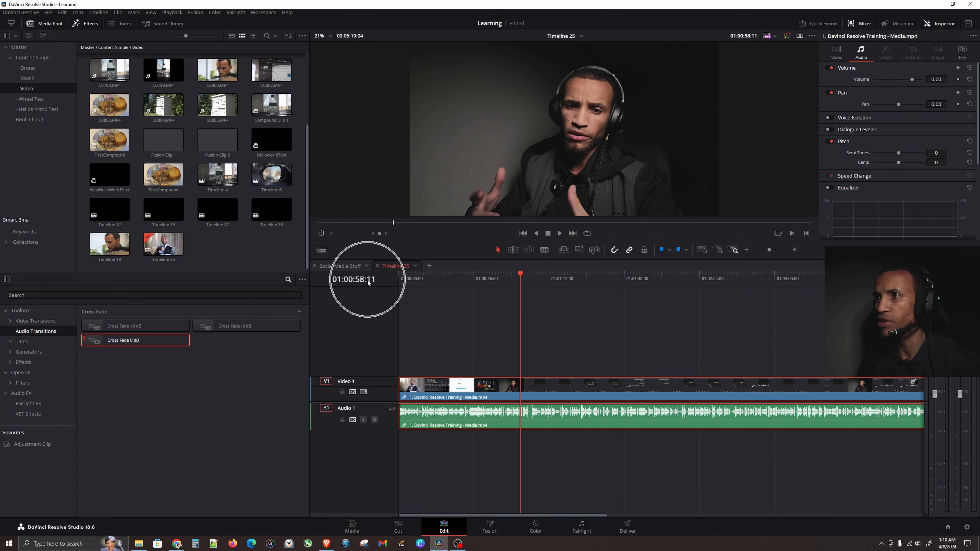
pyautogui.click(525, 276)
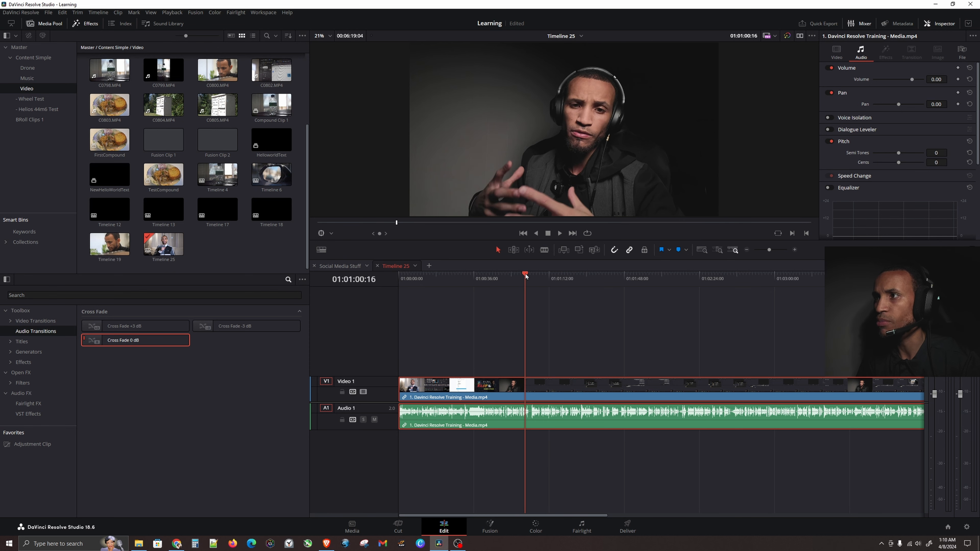
pyautogui.moveTo(526, 276); pyautogui.dragTo(520, 277)
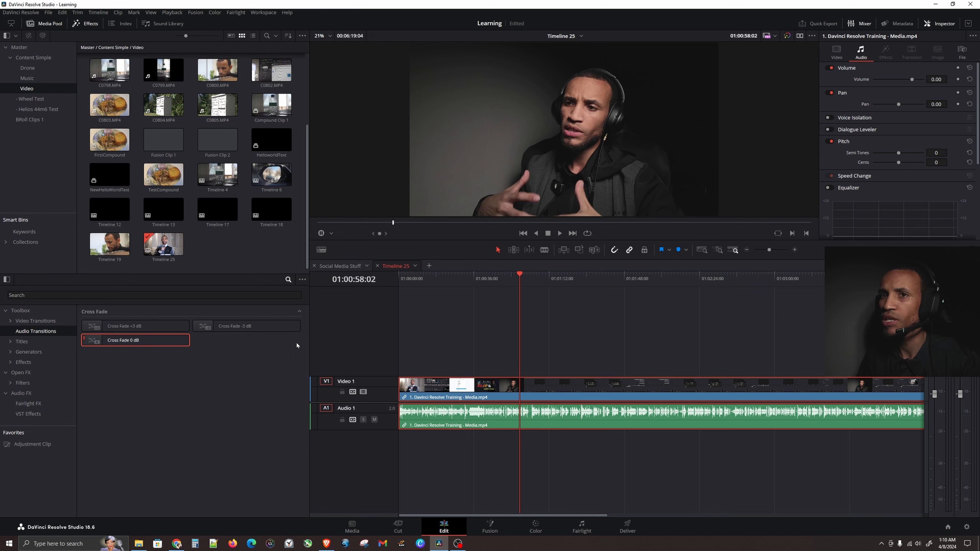
# Step: Add an Adjustment Clip above the training video at the timeline start and extend it to the playhead at 01:00:58:02
pyautogui.click(22, 353)
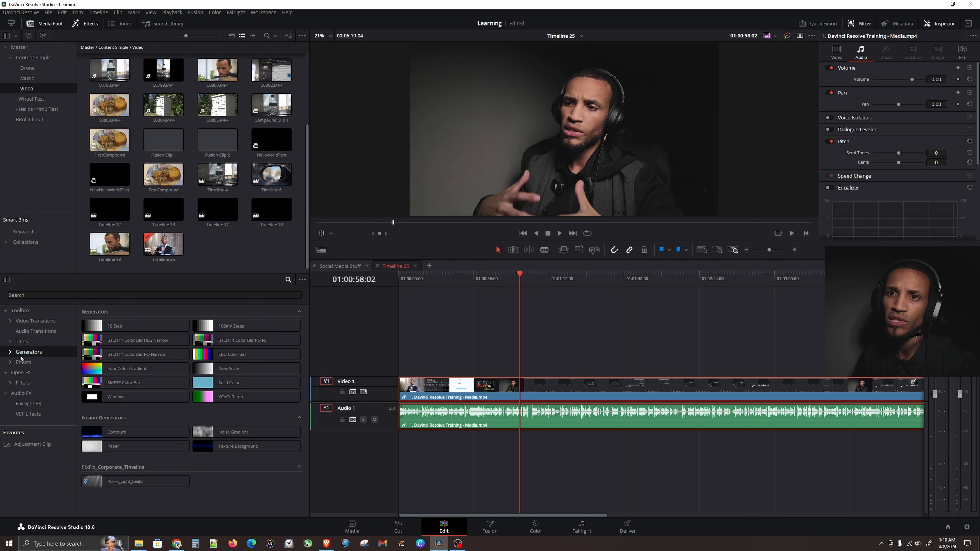
pyautogui.click(23, 362)
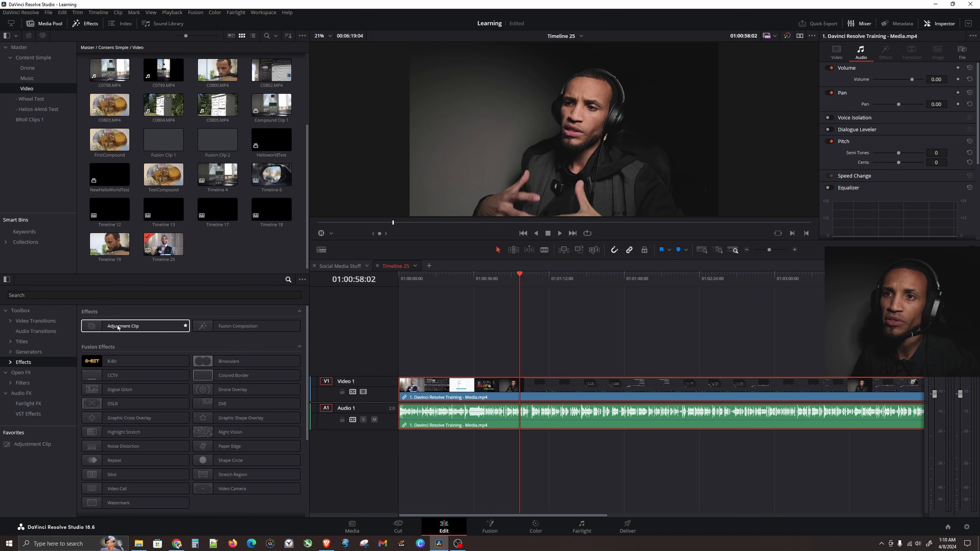
pyautogui.moveTo(118, 327); pyautogui.dragTo(409, 367)
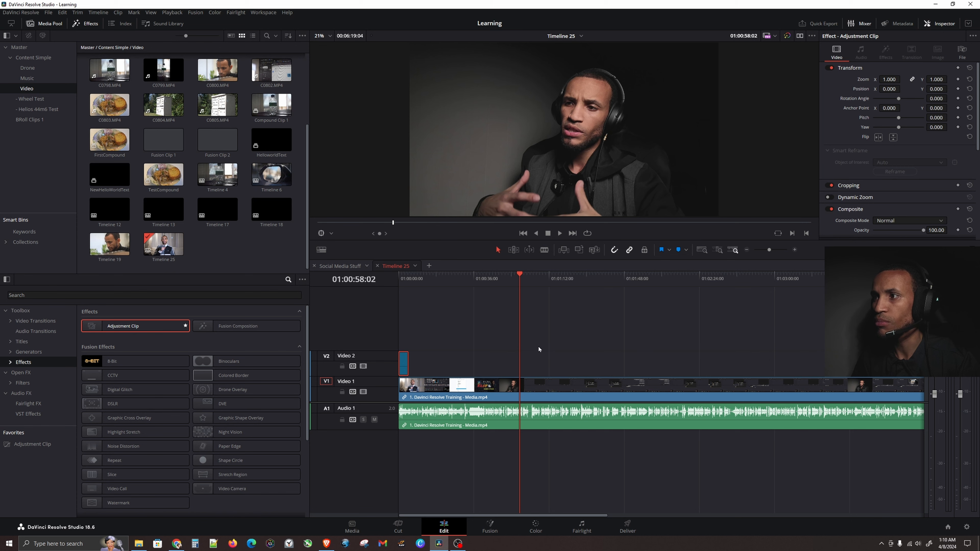
pyautogui.click(531, 364)
pyautogui.scroll(4, 431, 364)
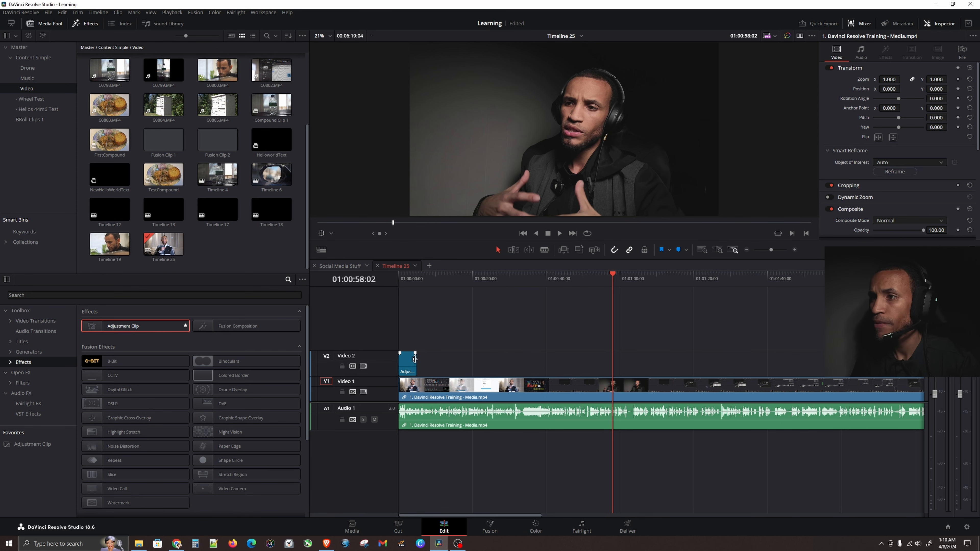
pyautogui.moveTo(416, 363); pyautogui.dragTo(613, 366)
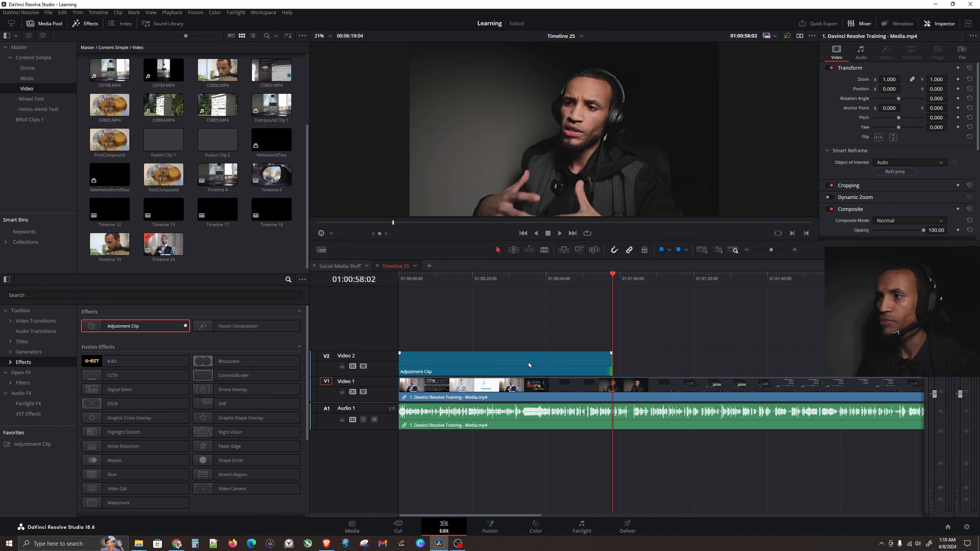
# Step: Duplicate the adjustment clip end to end along Video 2, trimming the last copy to the end of the training video
pyautogui.scroll(-5, 528, 364)
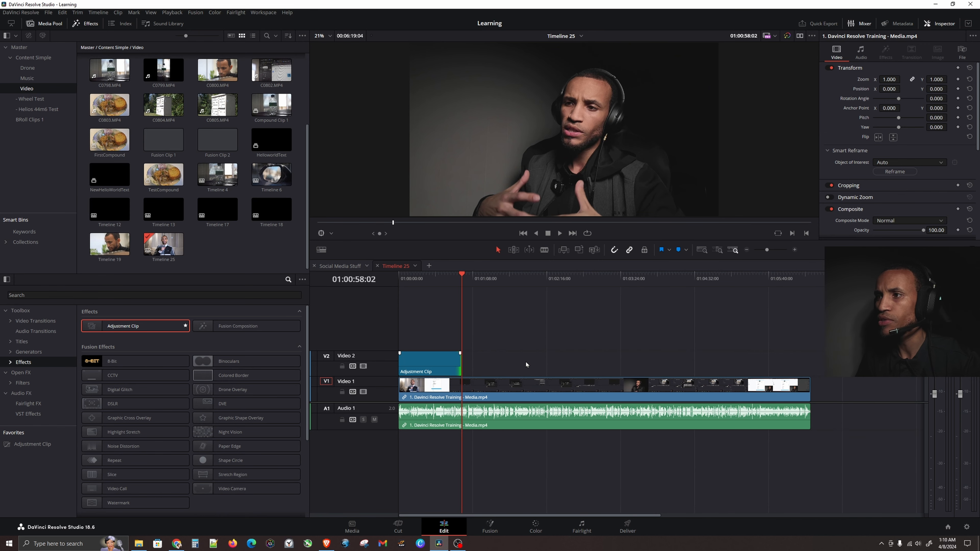
pyautogui.click(428, 364)
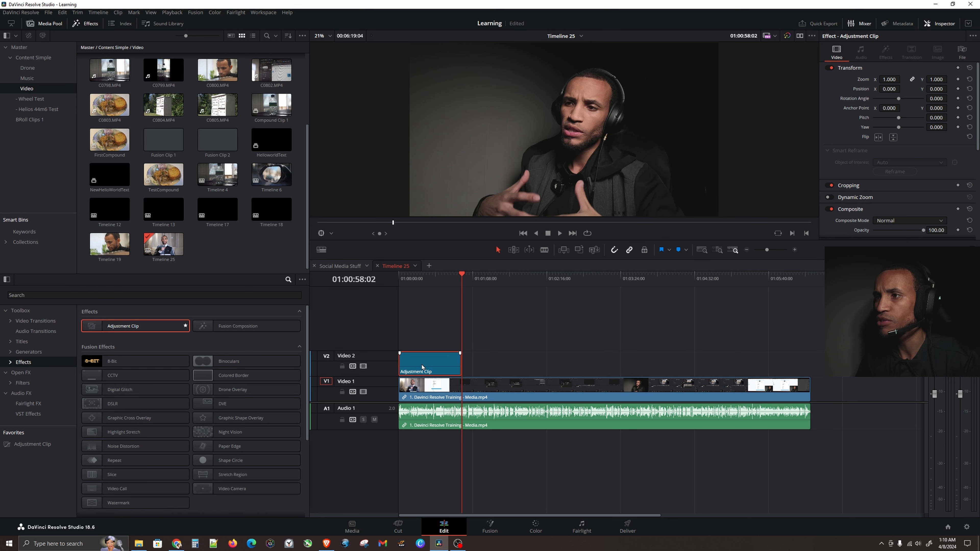
pyautogui.moveTo(424, 370); pyautogui.dragTo(810, 371)
# Step: Step through the adjustment clip boundaries from the timeline start to the end of the training video
pyautogui.press('Home')
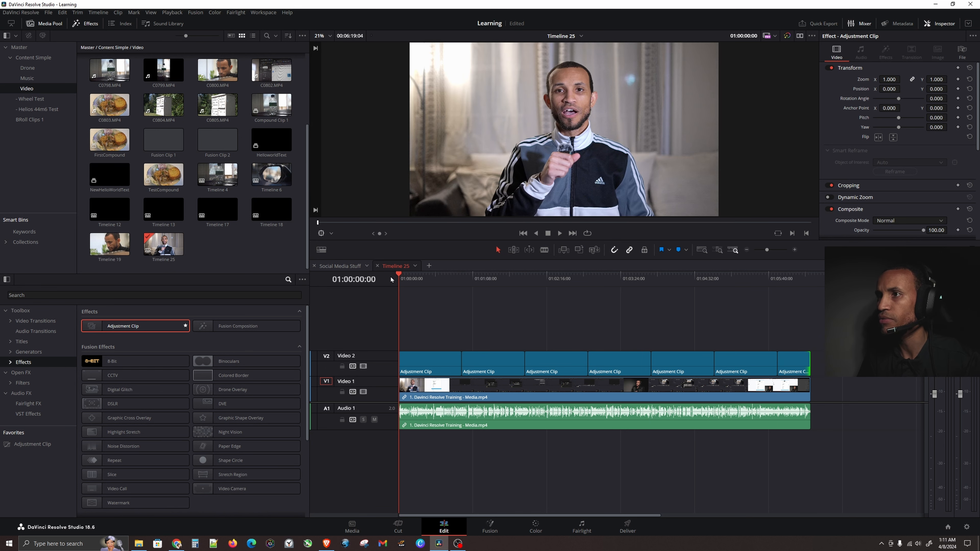
pyautogui.press('Down')
pyautogui.press('Down')
pyautogui.press('Down')
pyautogui.press('Down')
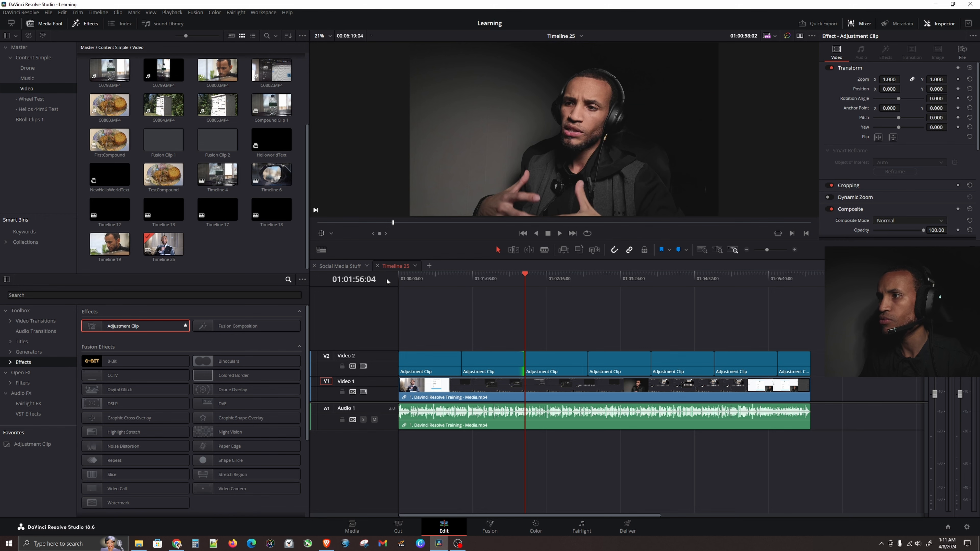
pyautogui.press('Down')
pyautogui.press('Down')
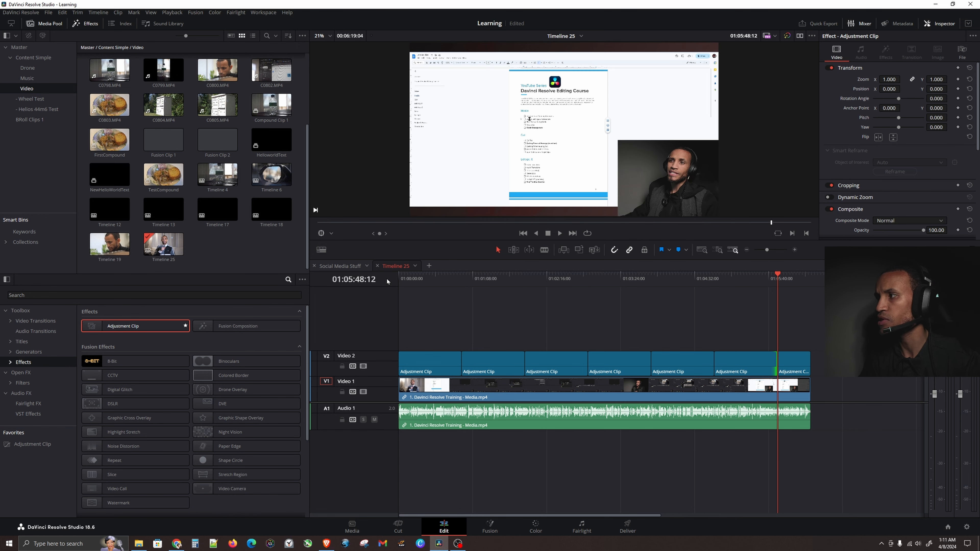
pyautogui.press('Down')
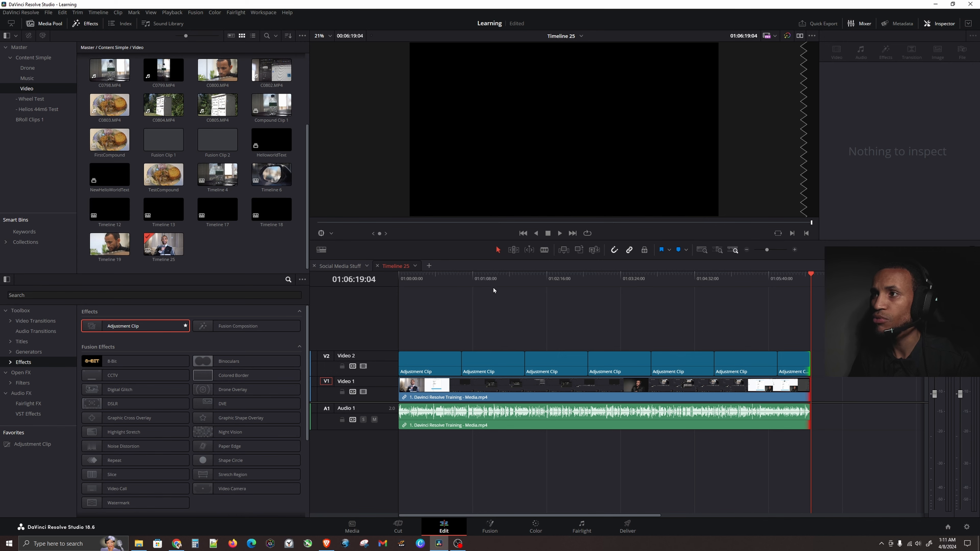
# Step: Split the training video at each adjustment clip boundary, starting at 01:00:58:02
pyautogui.moveTo(471, 277); pyautogui.dragTo(461, 277)
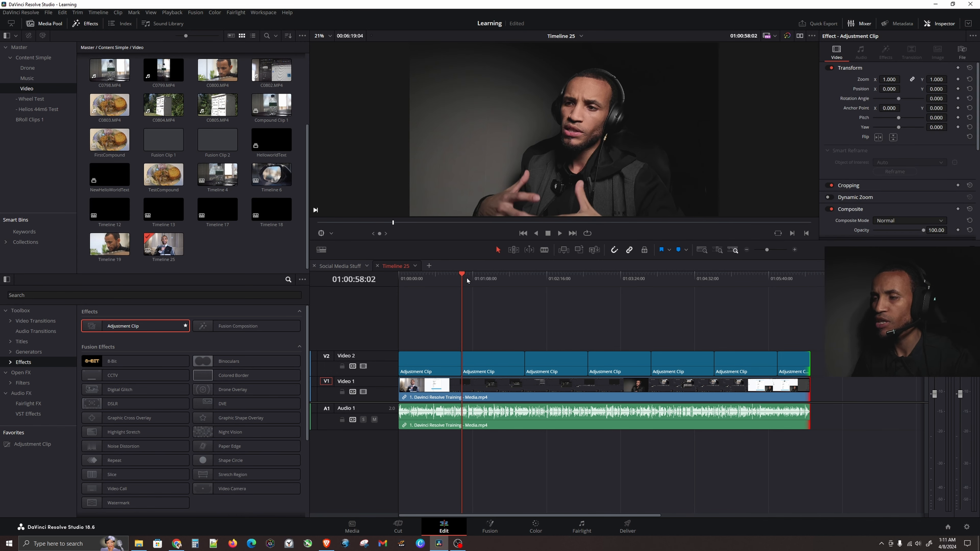
pyautogui.hotkey('ctrl', 'b')
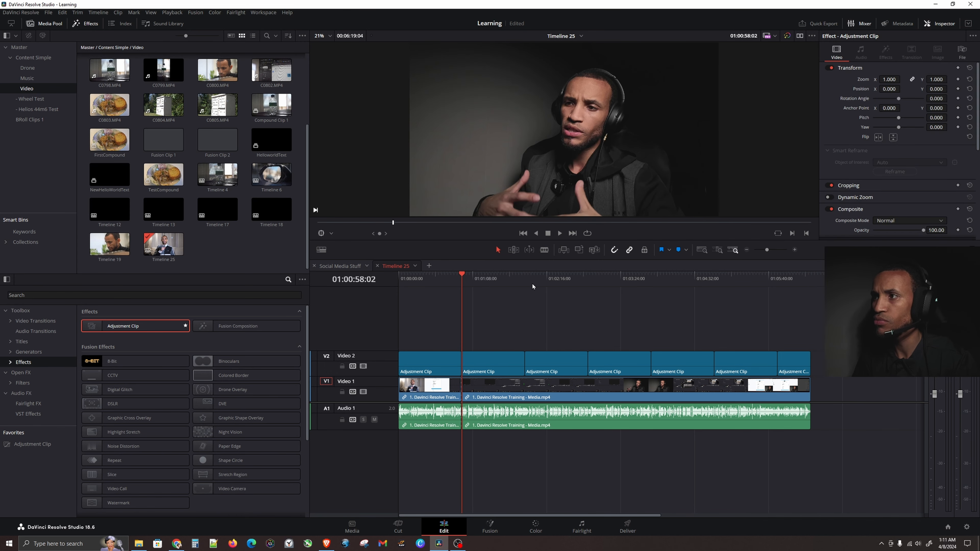
pyautogui.click(515, 276)
pyautogui.moveTo(516, 275); pyautogui.dragTo(645, 282)
pyautogui.hotkey('ctrl', 'b')
pyautogui.hotkey('ctrl', 'b')
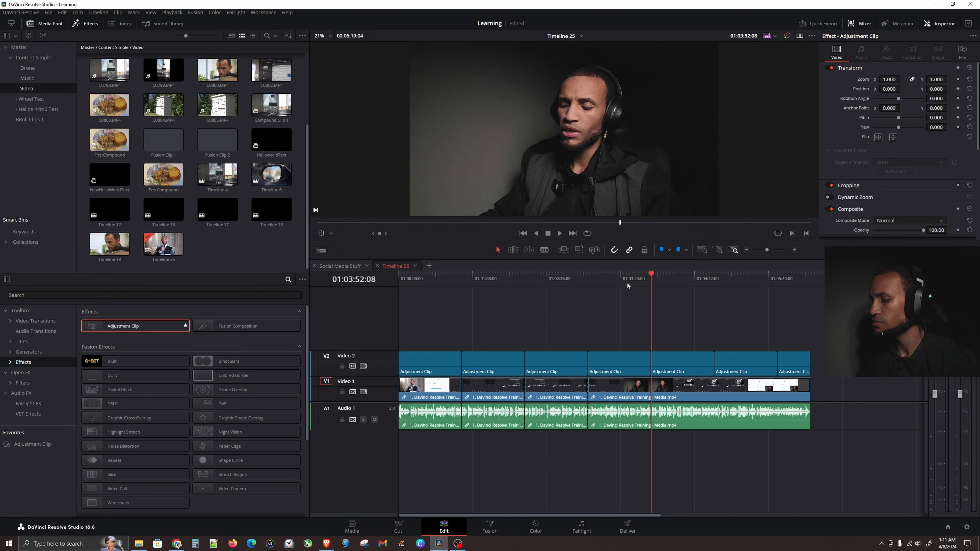
pyautogui.hotkey('ctrl', 'b')
pyautogui.press('Down')
pyautogui.hotkey('ctrl', 'b')
pyautogui.press('Down')
pyautogui.hotkey('ctrl', 'b')
pyautogui.press('Down')
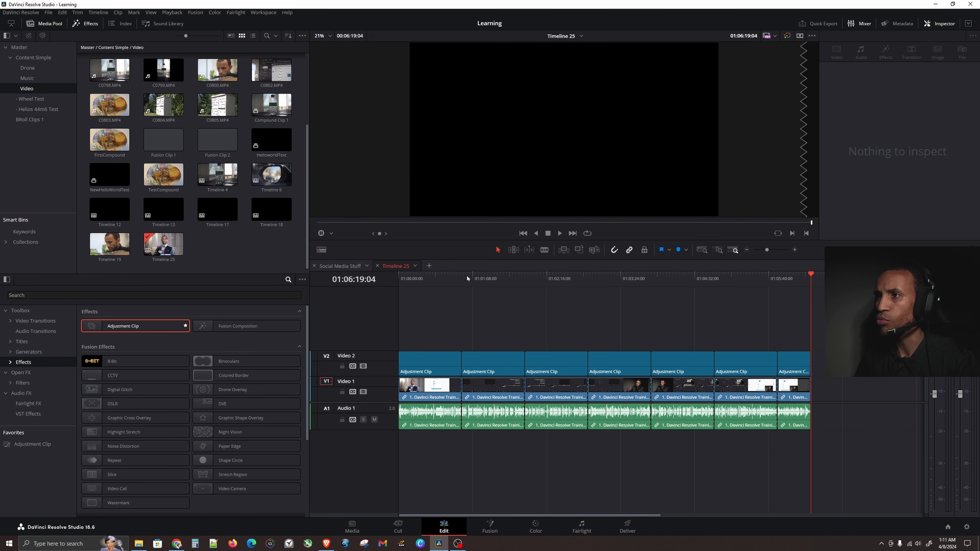
# Step: Return to the timeline start and undo all the cuts in the training video
pyautogui.press('Home')
pyautogui.hotkey('ctrl', 'z')
pyautogui.hotkey('ctrl', 'z')
pyautogui.hotkey('ctrl', 'z')
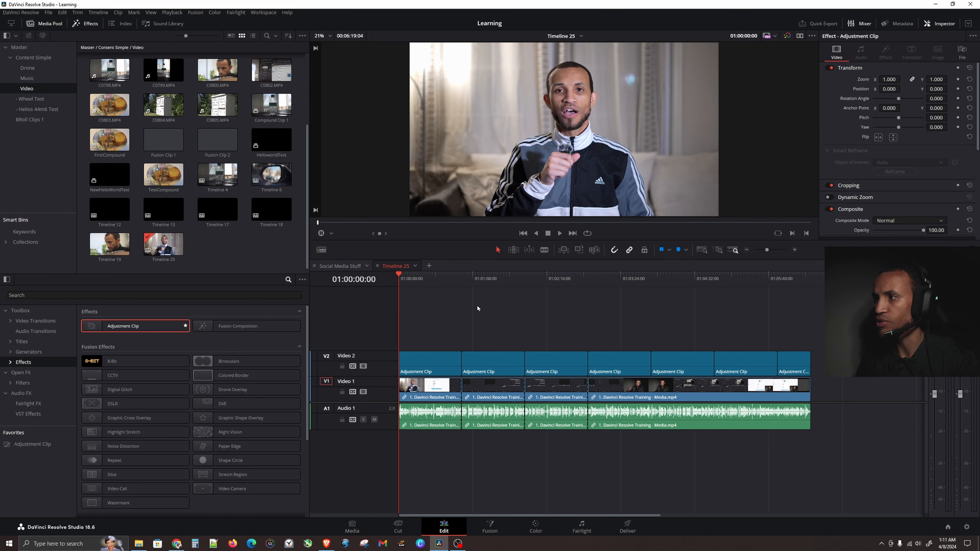
pyautogui.hotkey('ctrl', 'z')
pyautogui.hotkey('ctrl', 'z')
pyautogui.hotkey('ctrl', 'z')
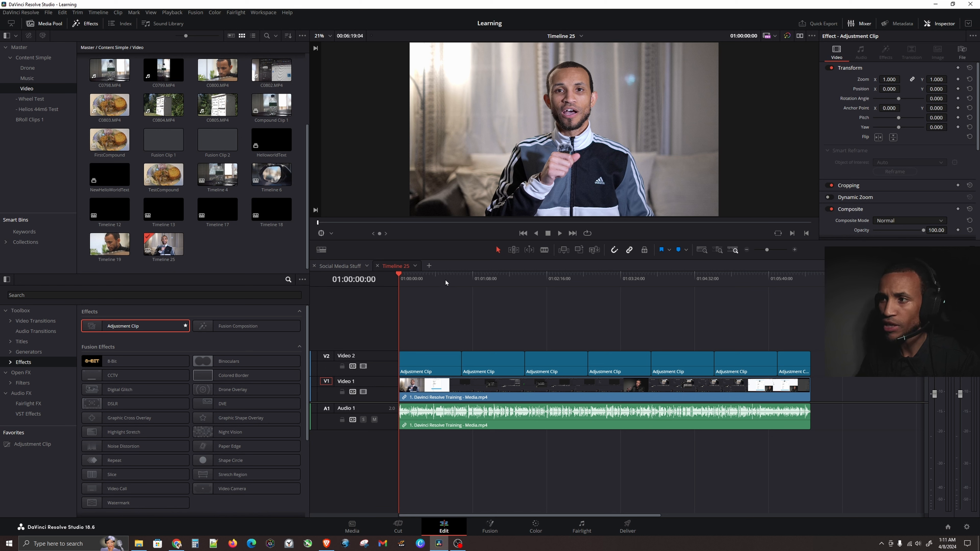
# Step: Step forward through several adjustment clip boundaries and back to the timeline start
pyautogui.press('Down')
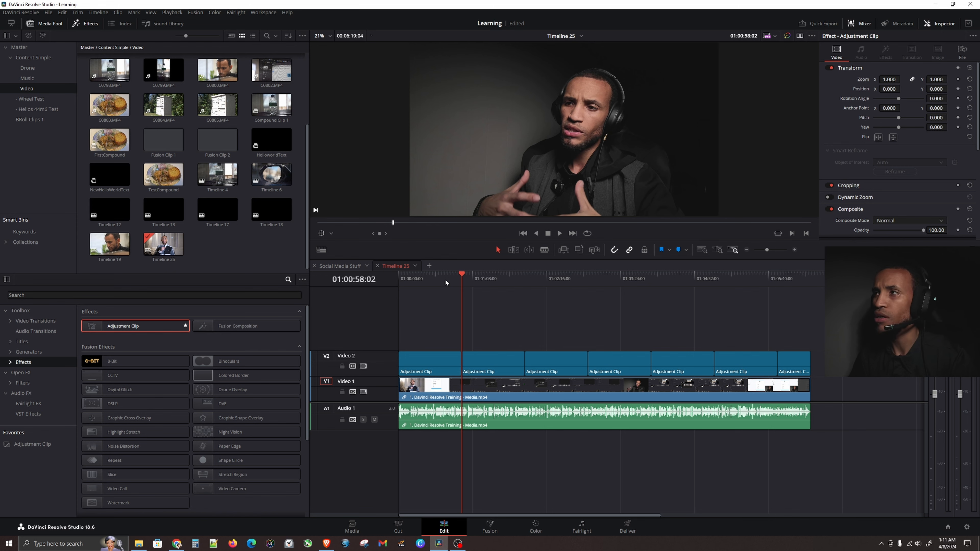
pyautogui.press('Down')
pyautogui.press('Down')
pyautogui.press('Down')
pyautogui.press('Down')
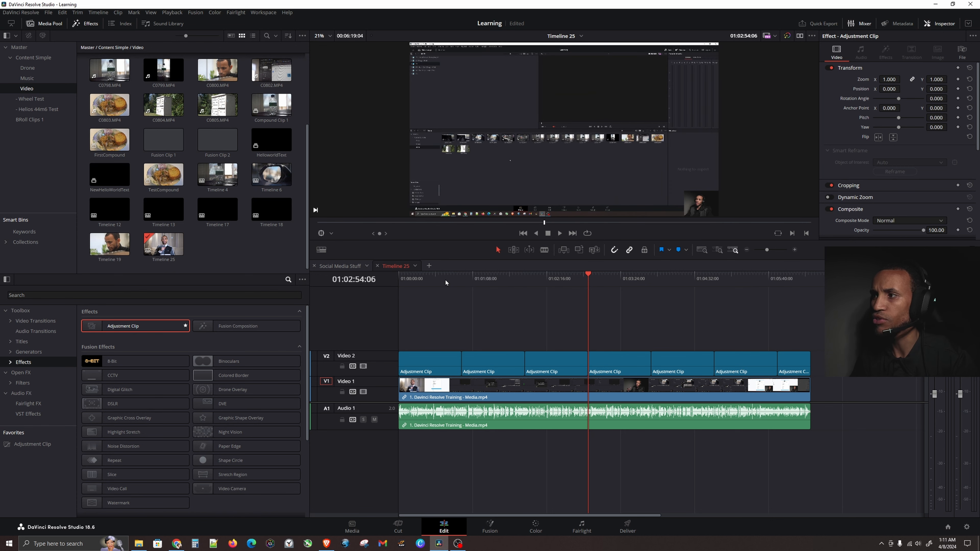
pyautogui.press('Down')
pyautogui.press('Up')
pyautogui.press('Up')
pyautogui.press('Up')
pyautogui.press('Up')
pyautogui.press('Up')
pyautogui.press('Up')
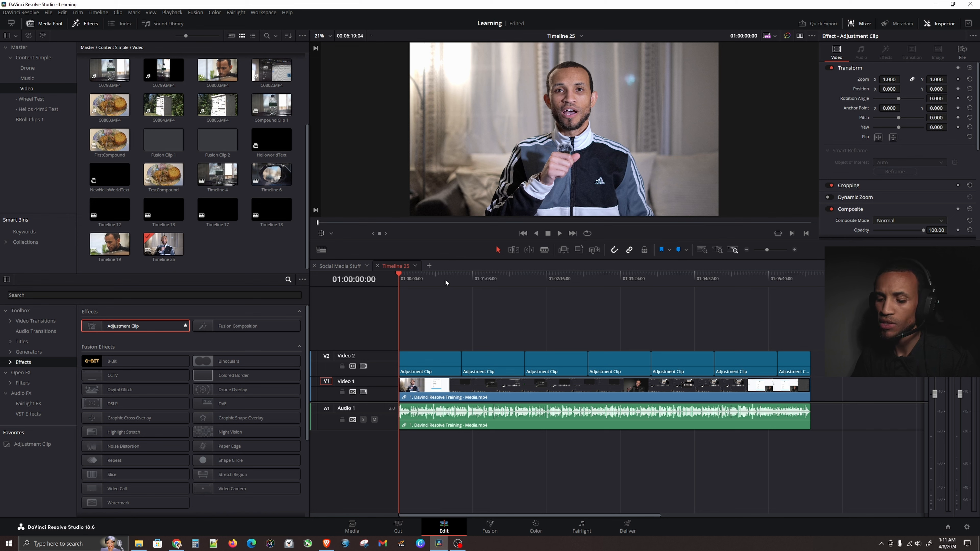
# Step: Move from one adjustment clip boundary to the next and split the training video's picture and audio at each one
pyautogui.press('Down')
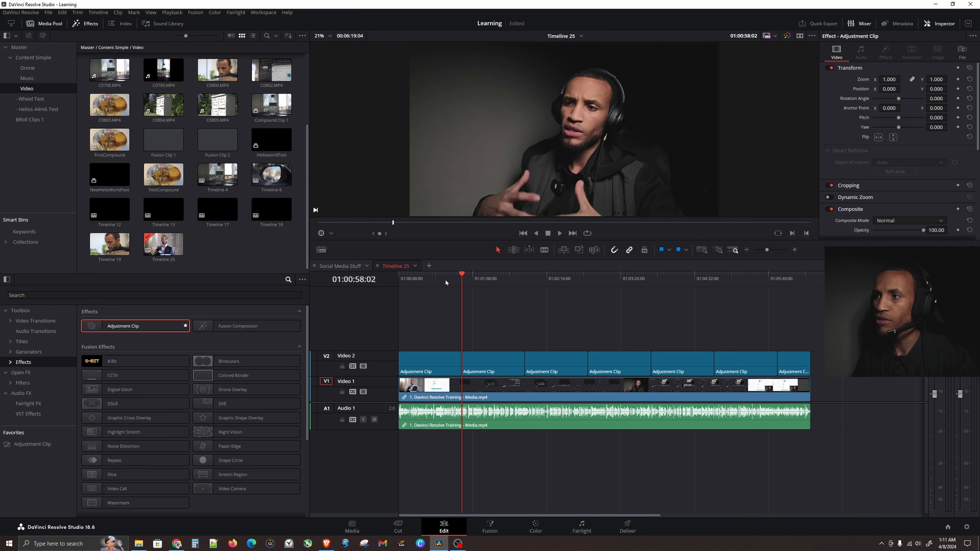
pyautogui.hotkey('ctrl', 'b')
pyautogui.press('Down')
pyautogui.hotkey('ctrl', 'b')
pyautogui.press('Down')
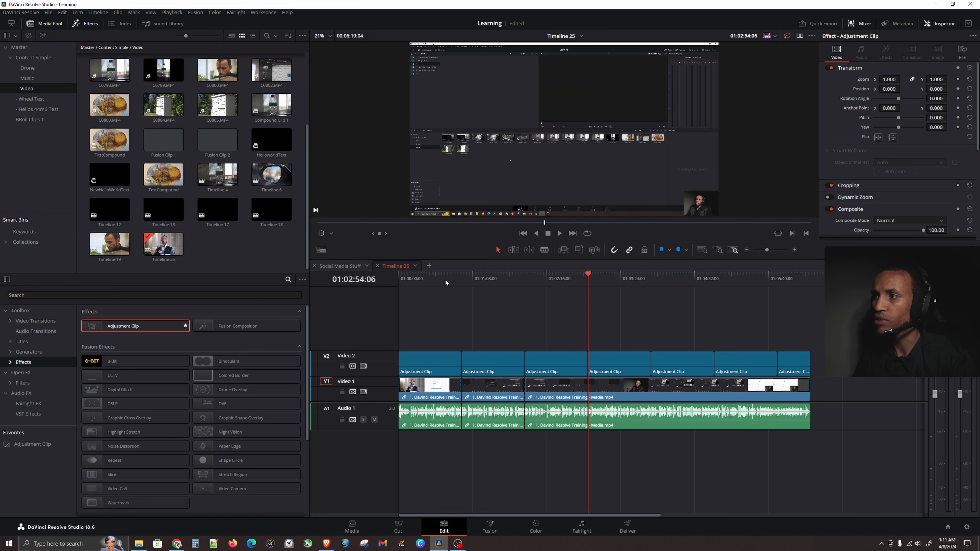
pyautogui.hotkey('ctrl', 'b')
pyautogui.press('Down')
pyautogui.hotkey('ctrl', 'b')
pyautogui.press('Down')
pyautogui.hotkey('ctrl', 'b')
pyautogui.press('Down')
pyautogui.hotkey('ctrl', 'b')
pyautogui.press('Down')
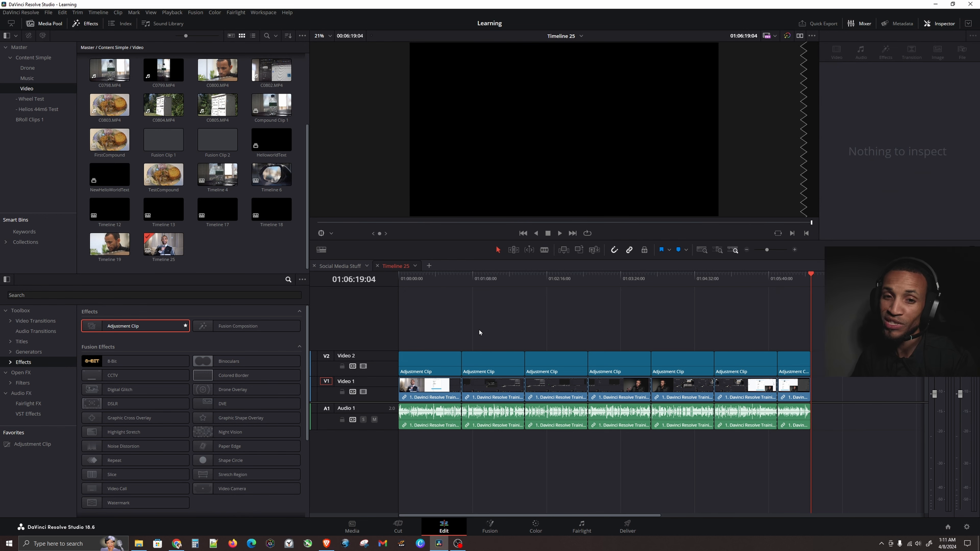
# Step: Delete all the adjustment clips from Video 2, keeping the split training video on Video 1
pyautogui.press('Home')
pyautogui.moveTo(403, 314); pyautogui.dragTo(814, 368)
pyautogui.press('Delete')
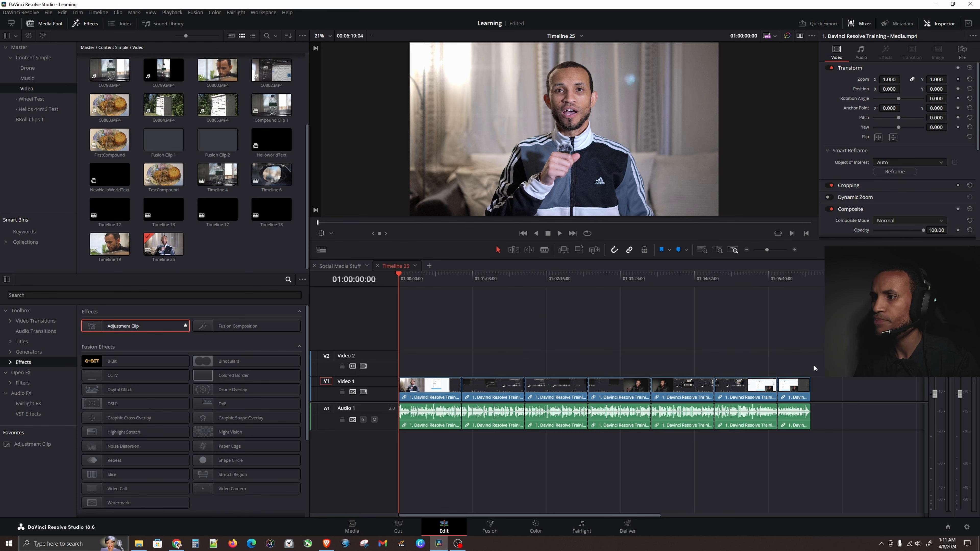
# Step: On the Deliver page, set the render to Individual clips, add Timeline 25 to the render queue and check the job's clip count
pyautogui.click(629, 528)
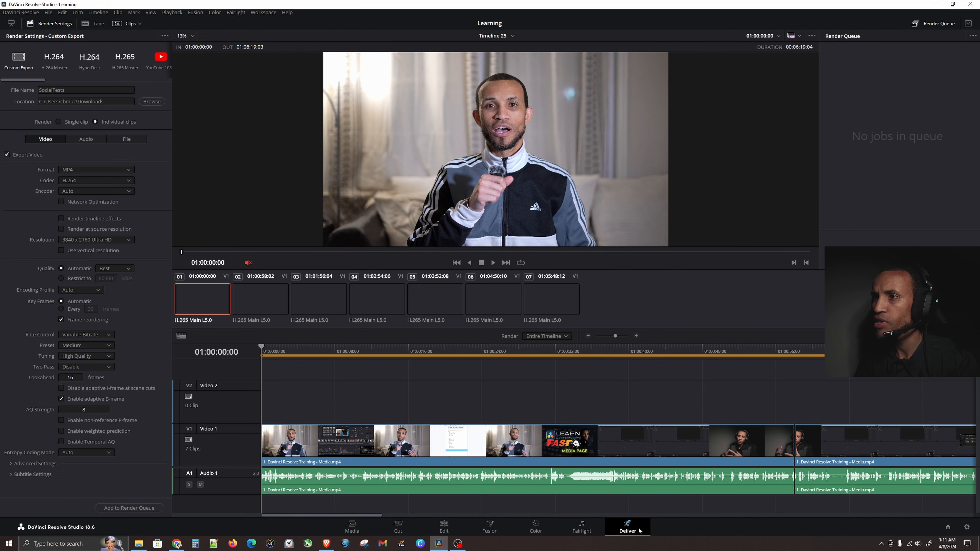
pyautogui.click(104, 123)
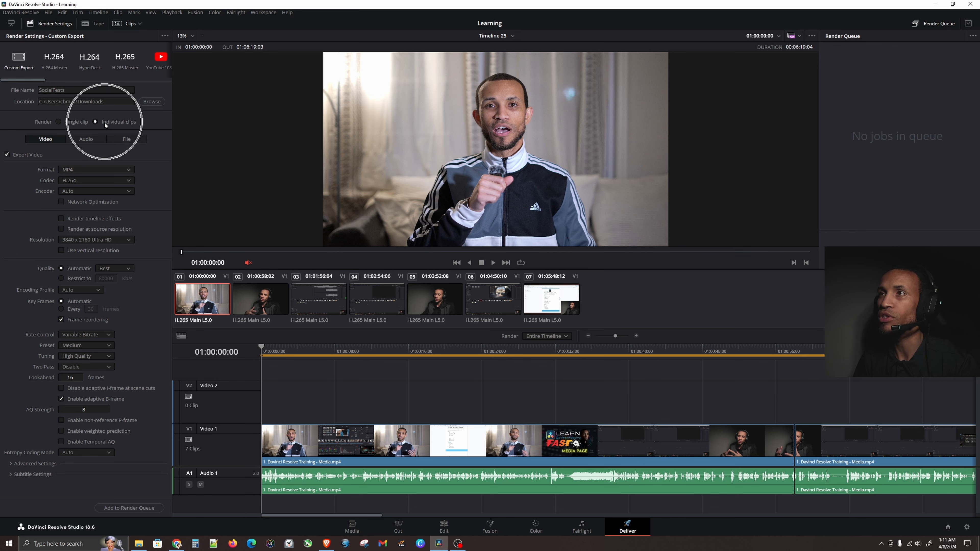
pyautogui.click(128, 508)
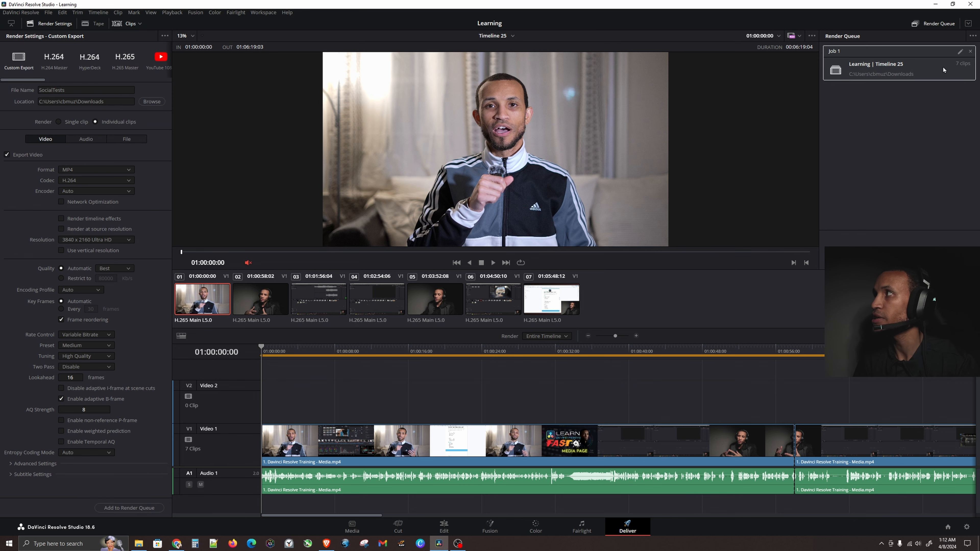
pyautogui.click(960, 68)
pyautogui.click(959, 66)
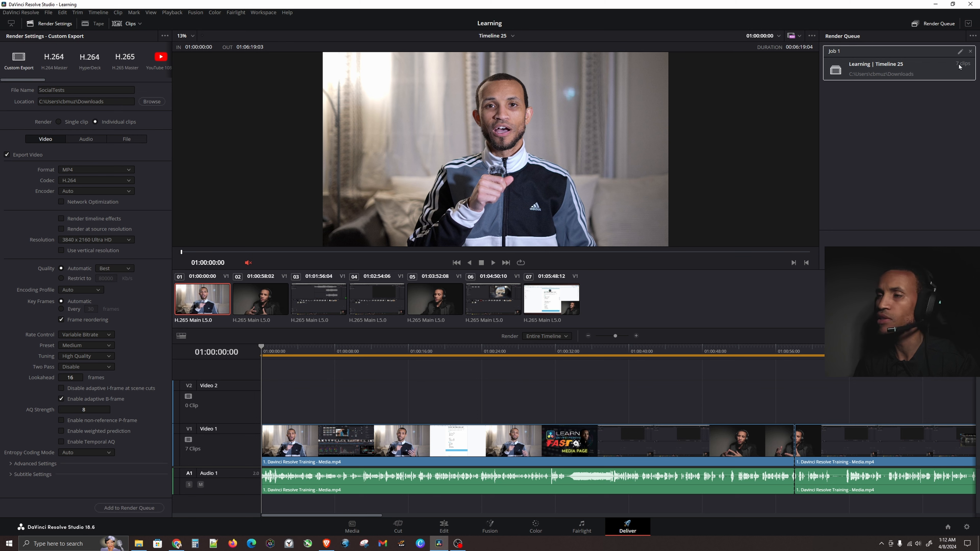